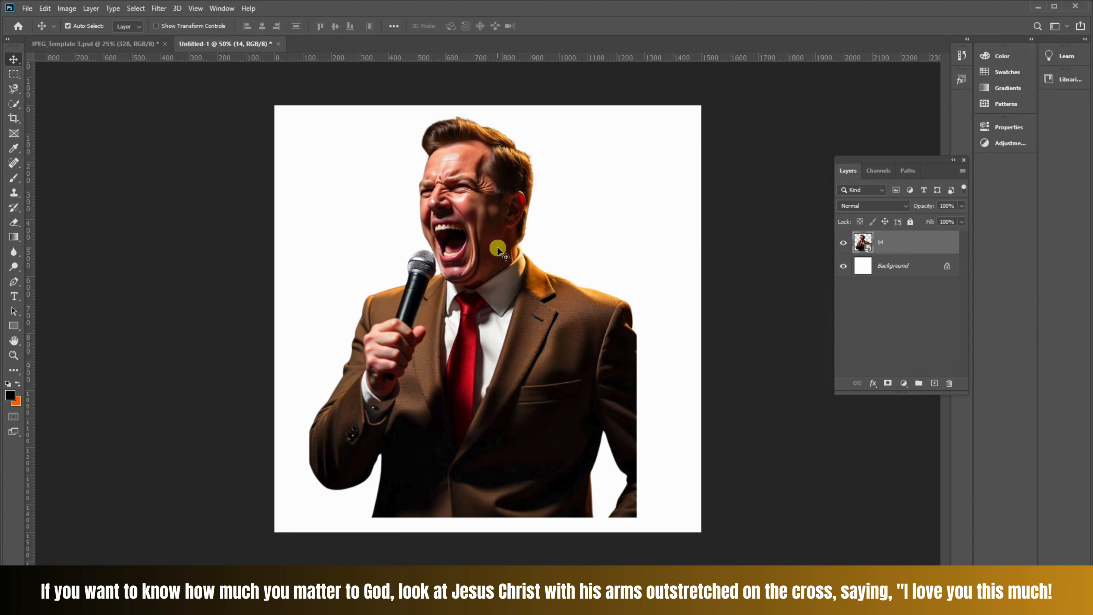
- Add a blank layer mask to layer 14, the photo of the man with the microphone
click(491, 251)
drag(492, 290, 494, 295)
click(908, 288)
click(894, 275)
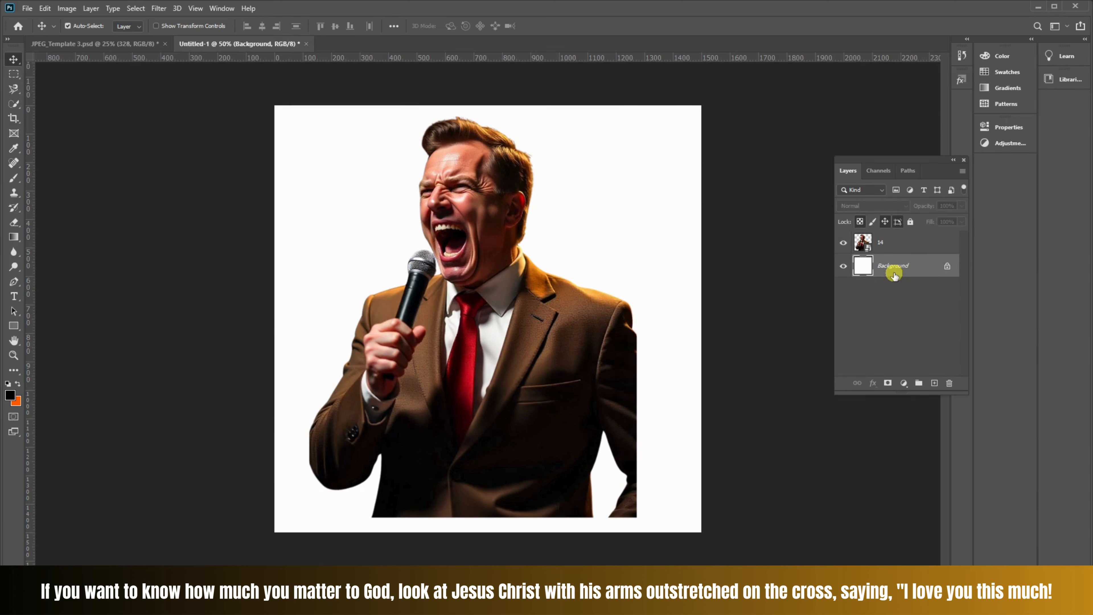
click(907, 252)
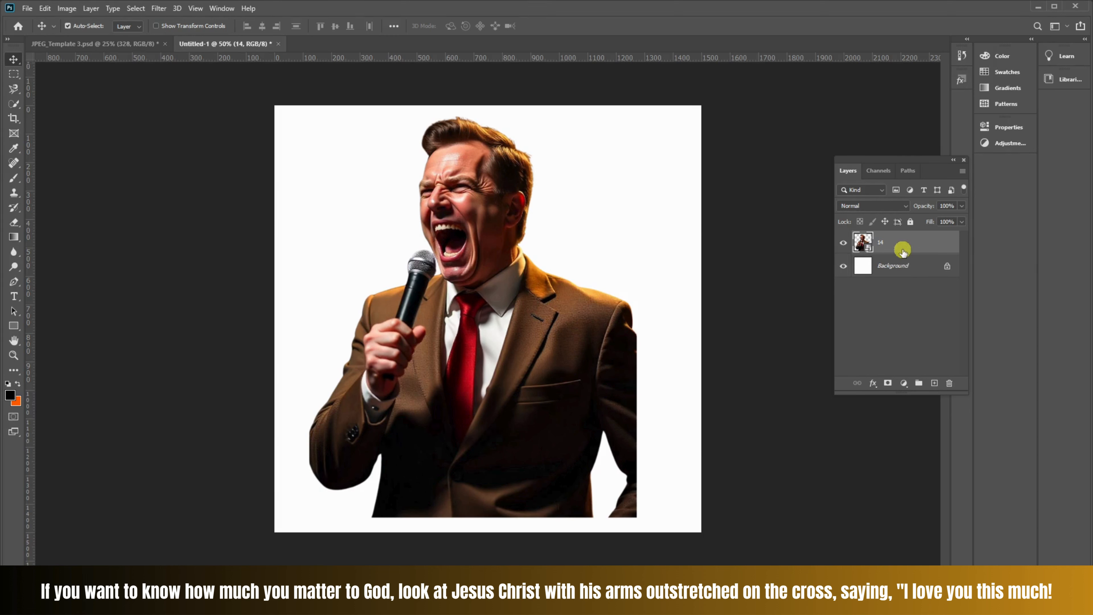
click(888, 384)
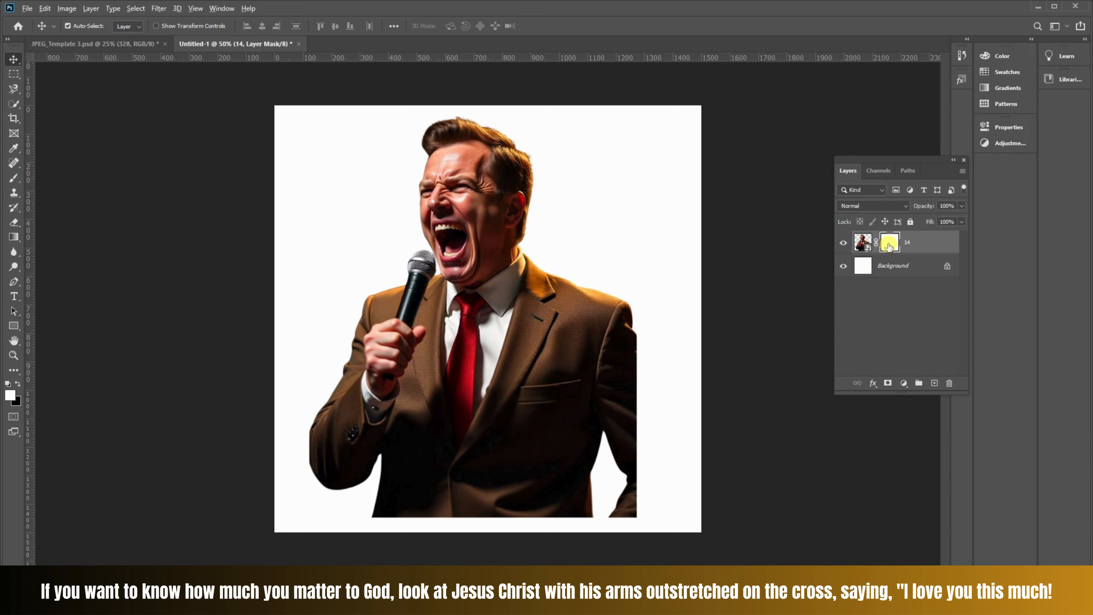
- Display the mask of layer 14 on its own, then return to the normal image view
alt+click(889, 245)
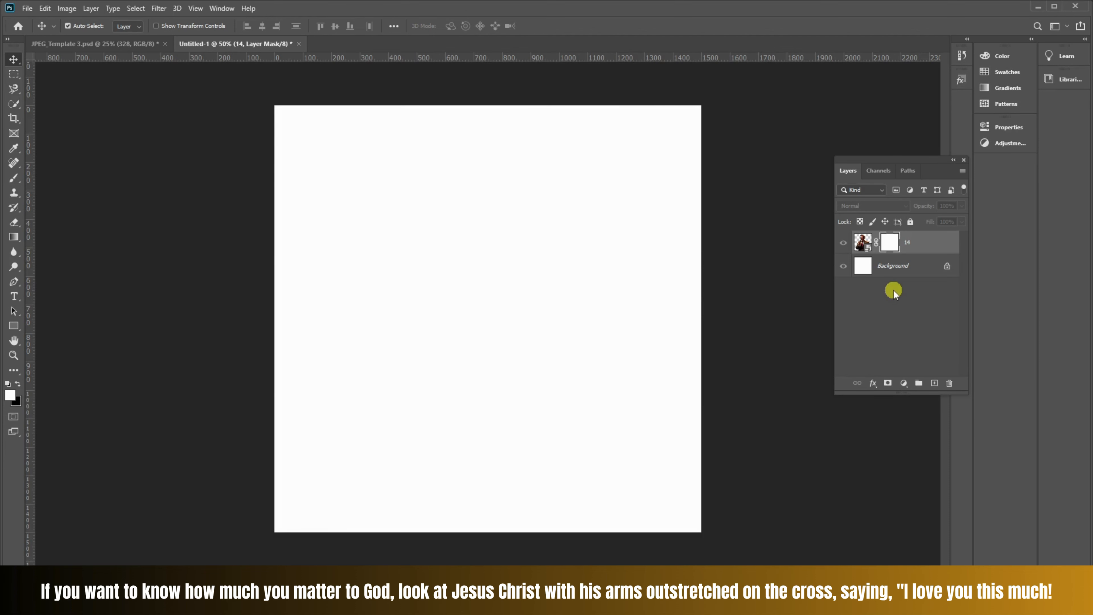
alt+click(890, 245)
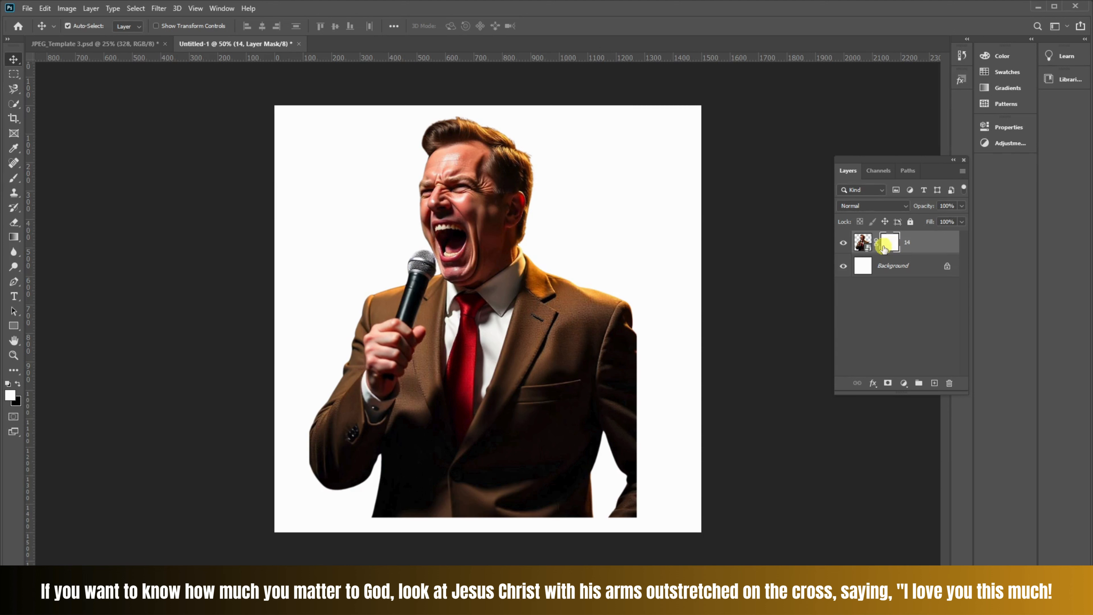
click(864, 244)
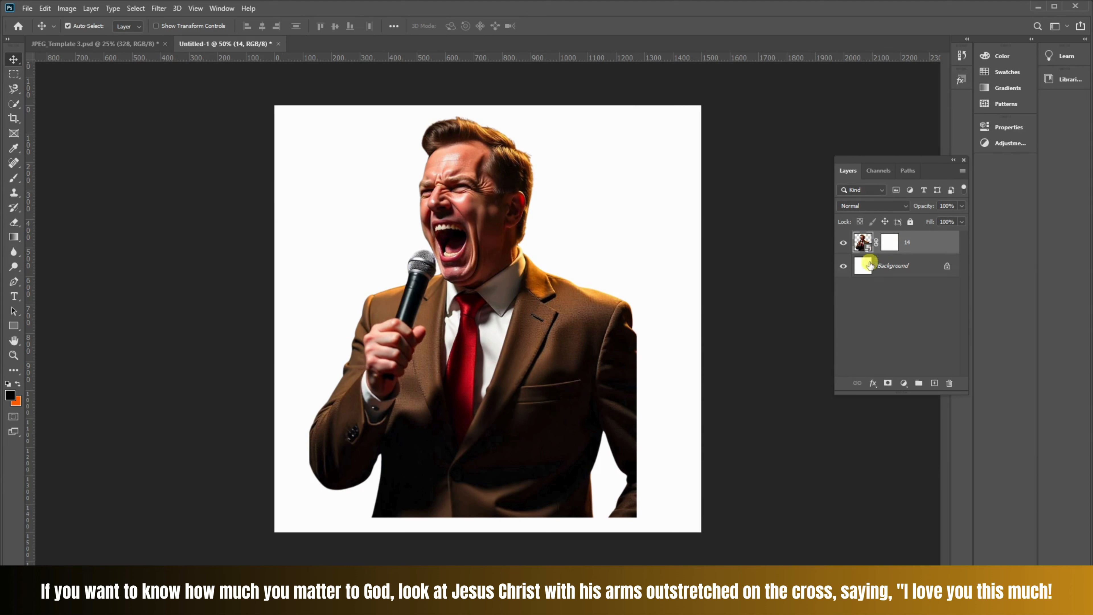
- Invert the layer mask of layer 14 to black so it hides the whole image
click(889, 243)
click(886, 248)
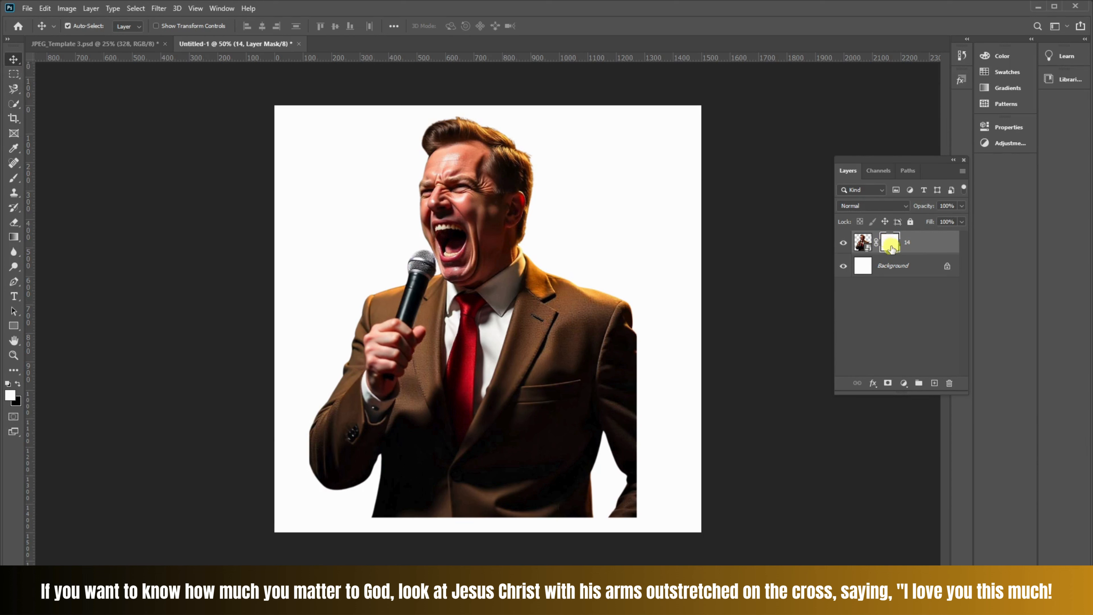
click(999, 130)
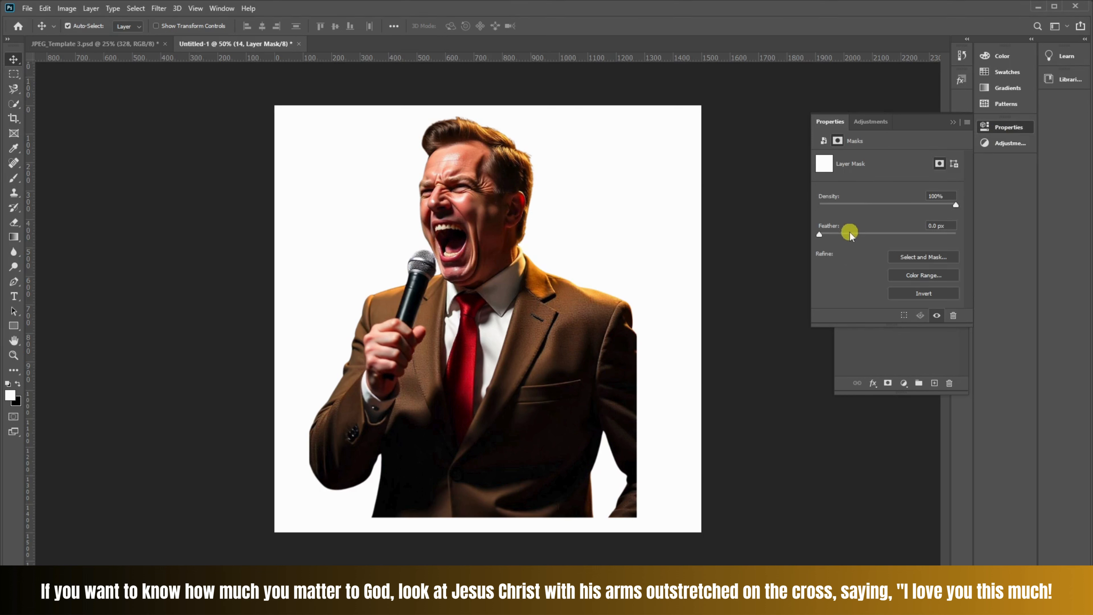
click(927, 295)
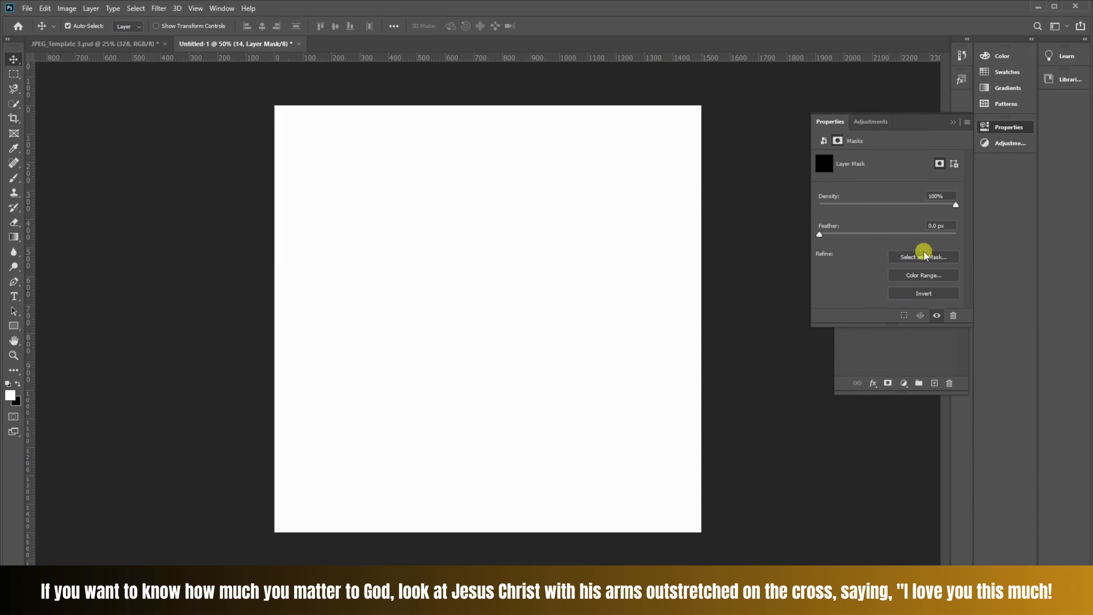
click(953, 123)
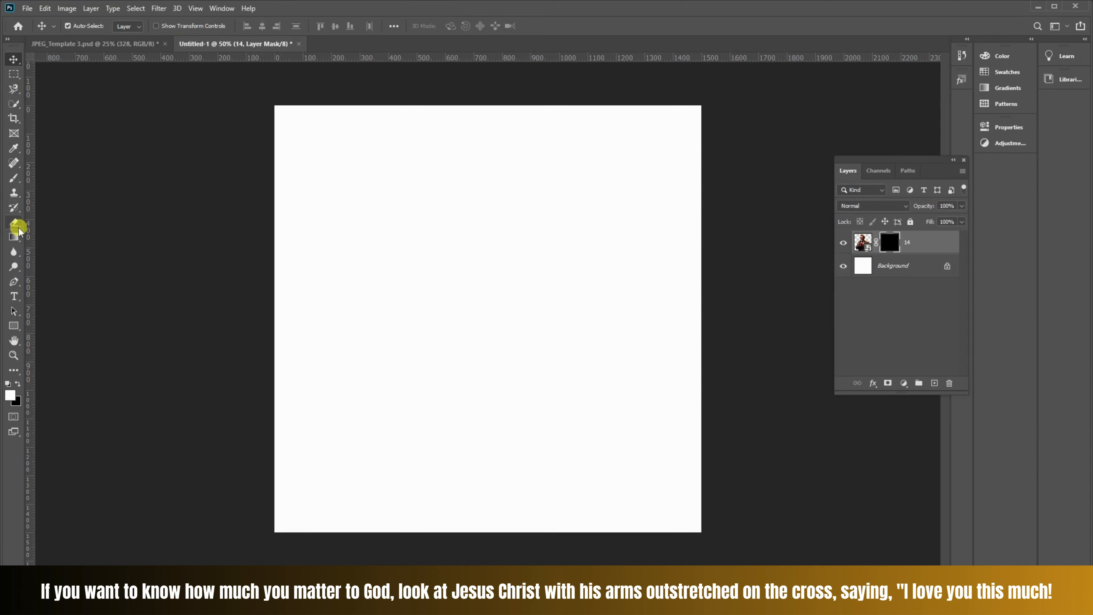
- Set the Brush tool to a size of 117 px and 6% hardness, with the layer mask as the painting target
click(13, 180)
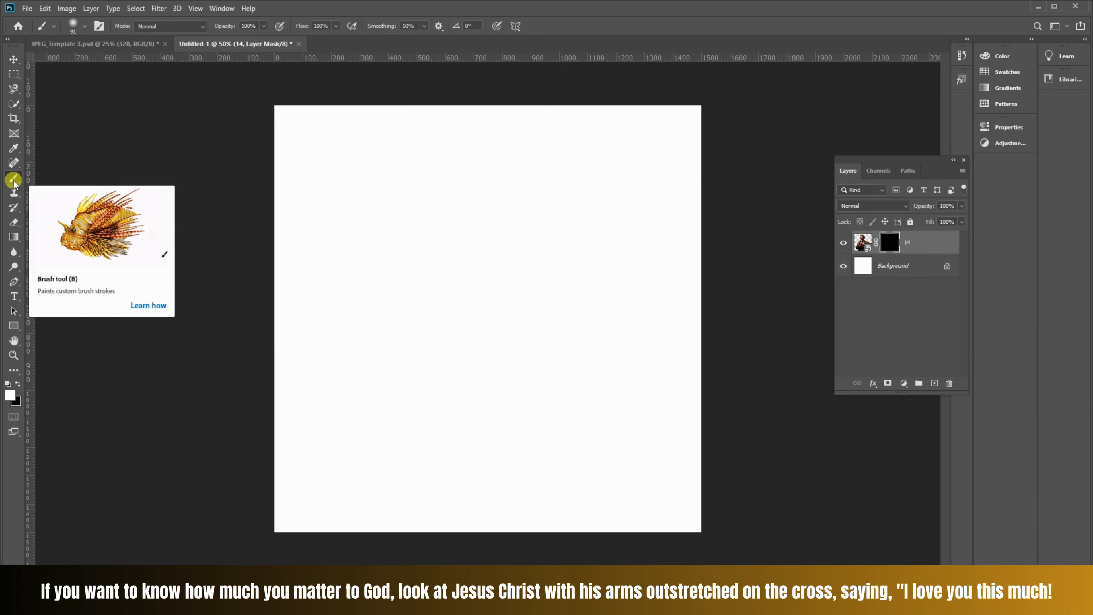
click(84, 27)
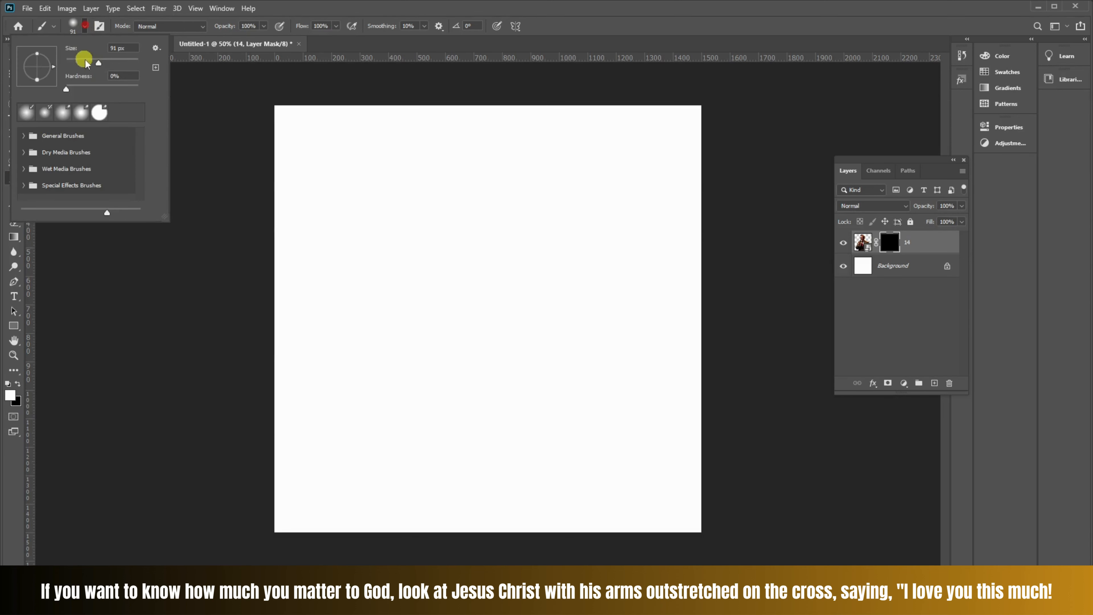
mouse_move(98, 64)
mouse_down()
mouse_move(68, 88)
mouse_move(105, 63)
mouse_up()
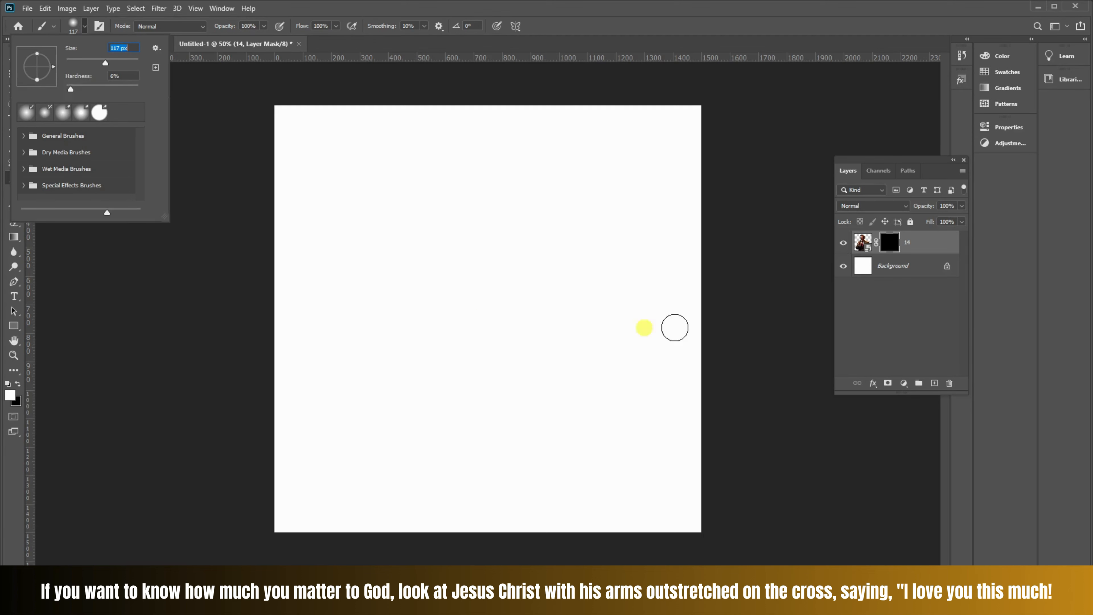
click(889, 246)
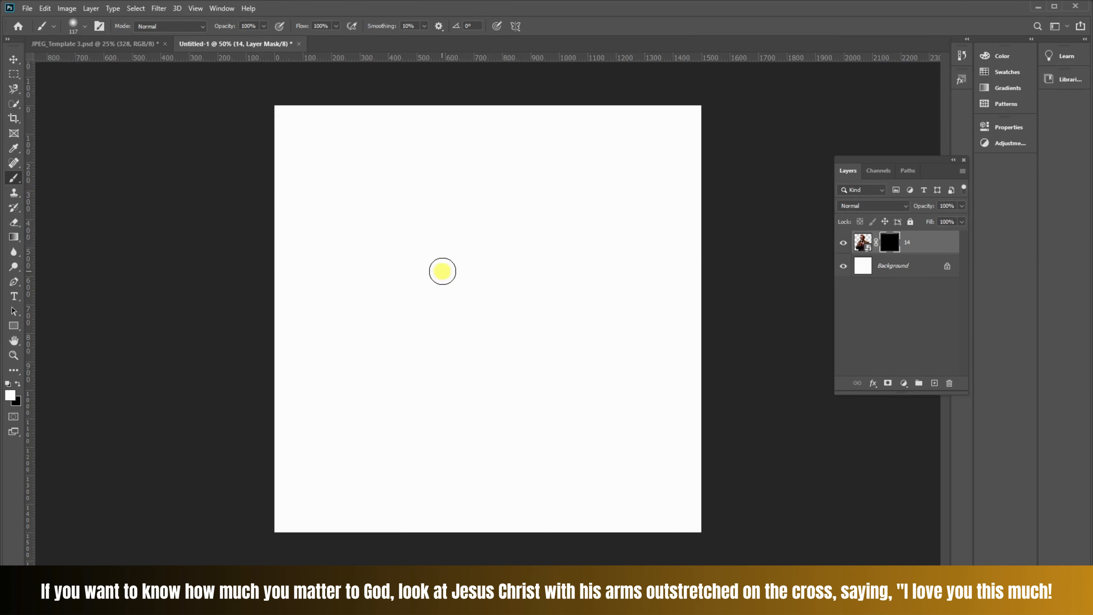
- Paint white on the layer mask to reveal the man's mouth, neck, tie and upper jacket
mouse_move(488, 214)
mouse_down()
mouse_move(447, 282)
mouse_move(435, 346)
mouse_move(452, 318)
mouse_move(449, 280)
mouse_up()
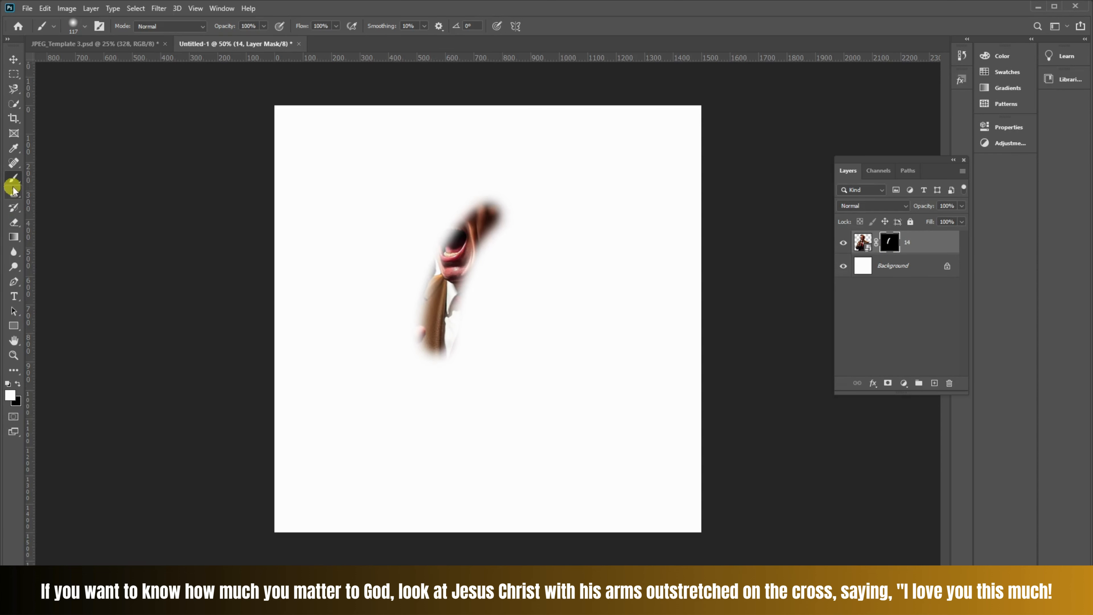
click(69, 28)
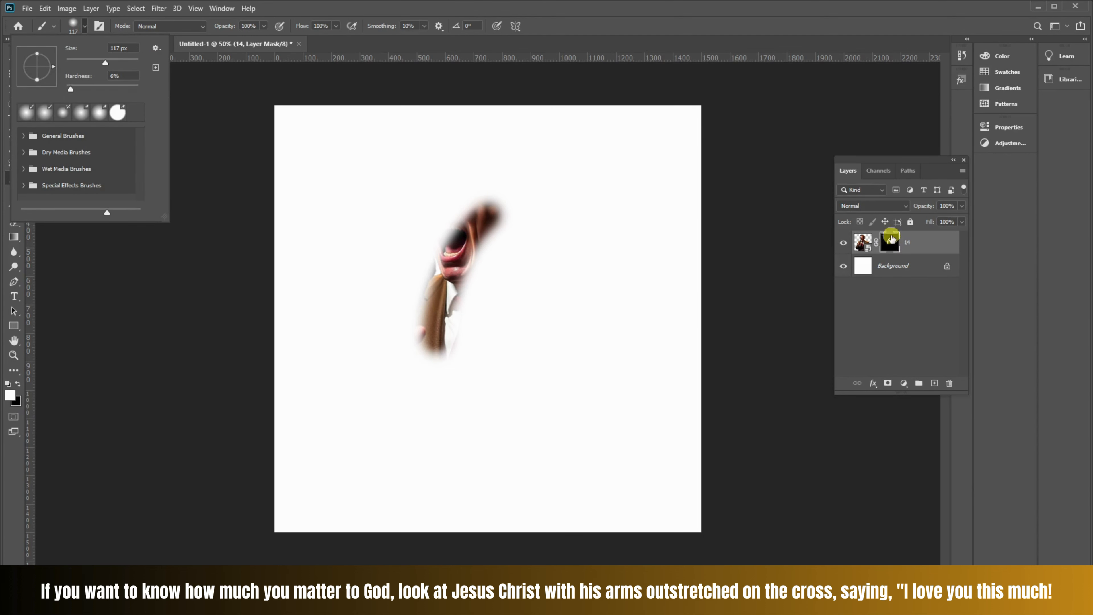
mouse_move(501, 225)
mouse_down()
mouse_move(459, 293)
mouse_move(452, 361)
mouse_up()
mouse_move(520, 237)
mouse_down()
mouse_move(490, 283)
mouse_move(476, 352)
mouse_move(505, 306)
mouse_move(493, 361)
mouse_up()
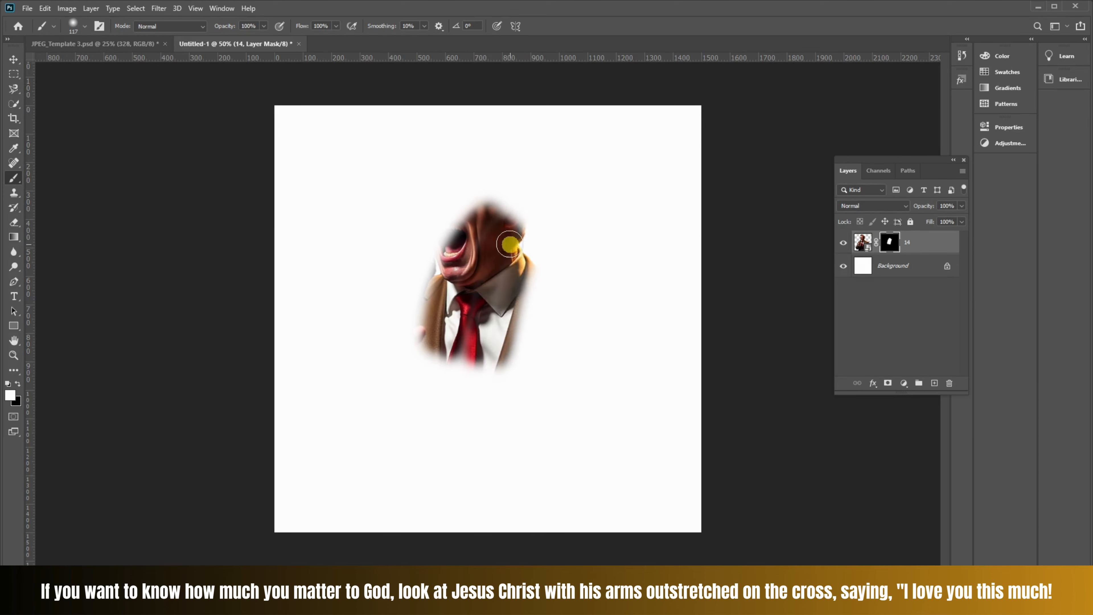
mouse_move(508, 244)
mouse_down()
mouse_move(543, 348)
mouse_move(528, 364)
mouse_move(505, 354)
mouse_move(492, 372)
mouse_move(451, 369)
mouse_move(432, 349)
mouse_move(524, 331)
mouse_up()
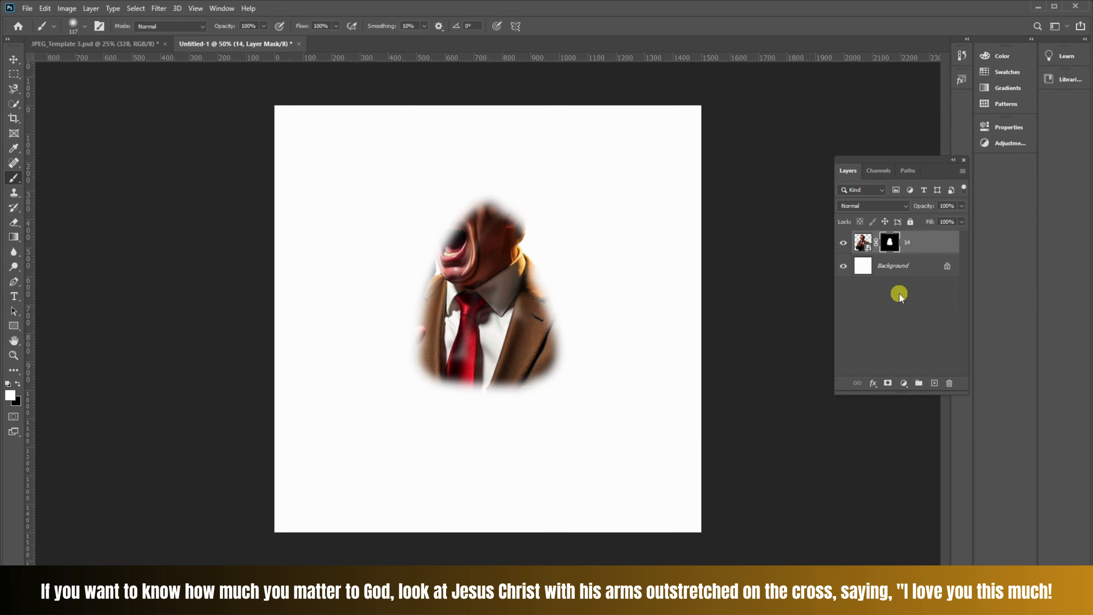
- Move layer 14 slightly to the left with its image and mask still linked
click(867, 251)
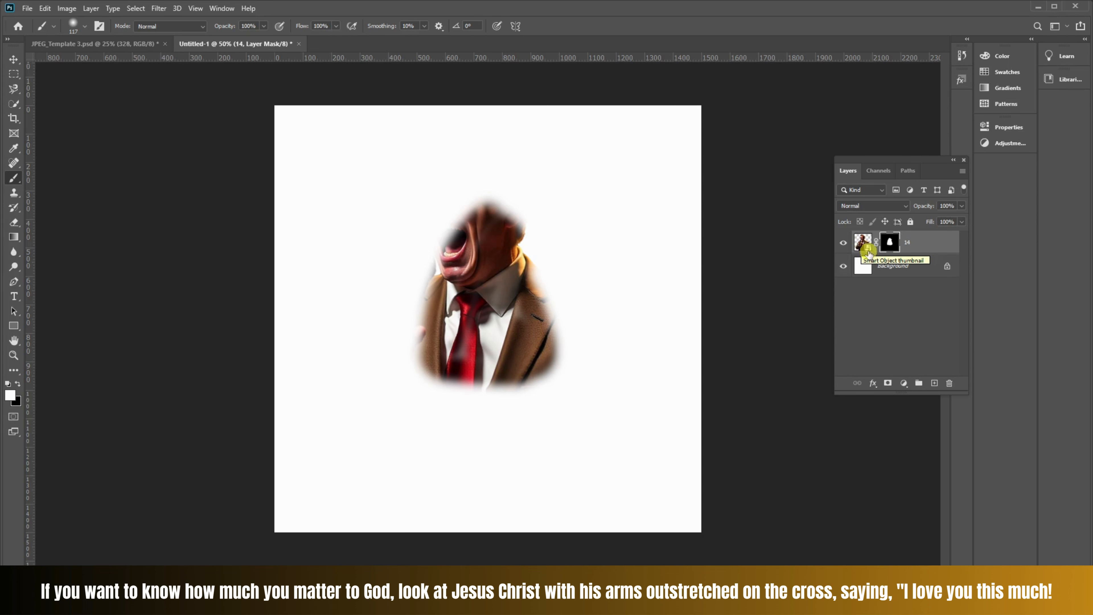
click(890, 248)
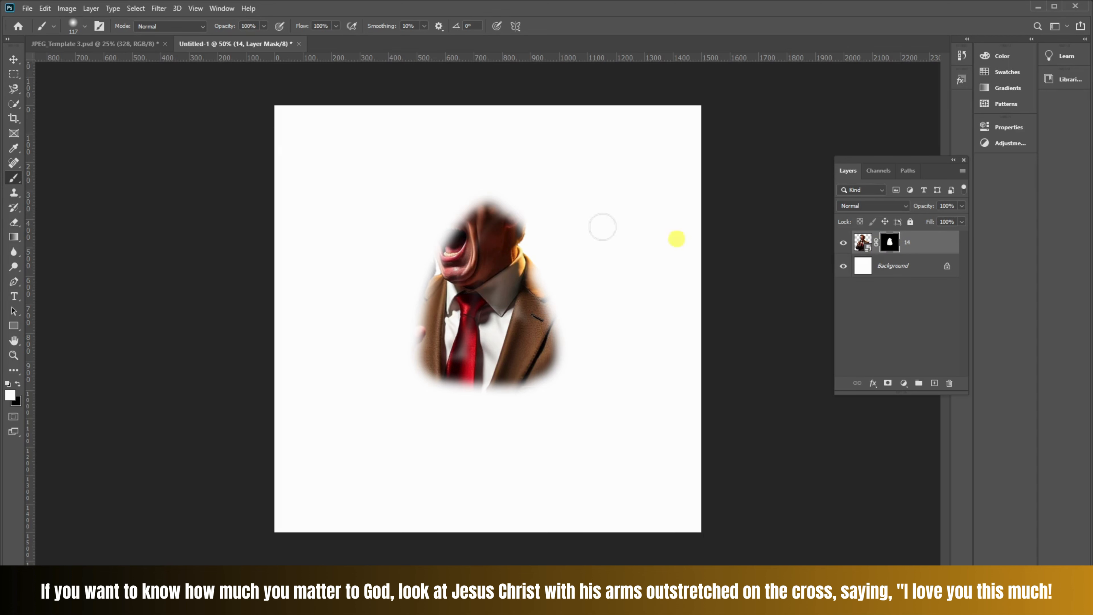
click(12, 61)
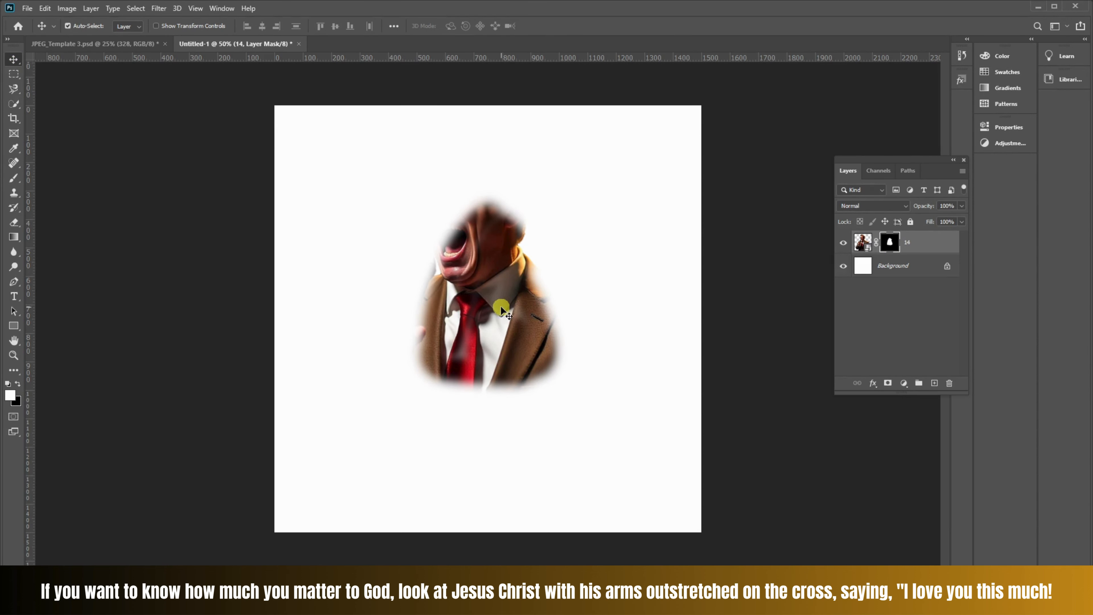
drag(479, 324, 495, 304)
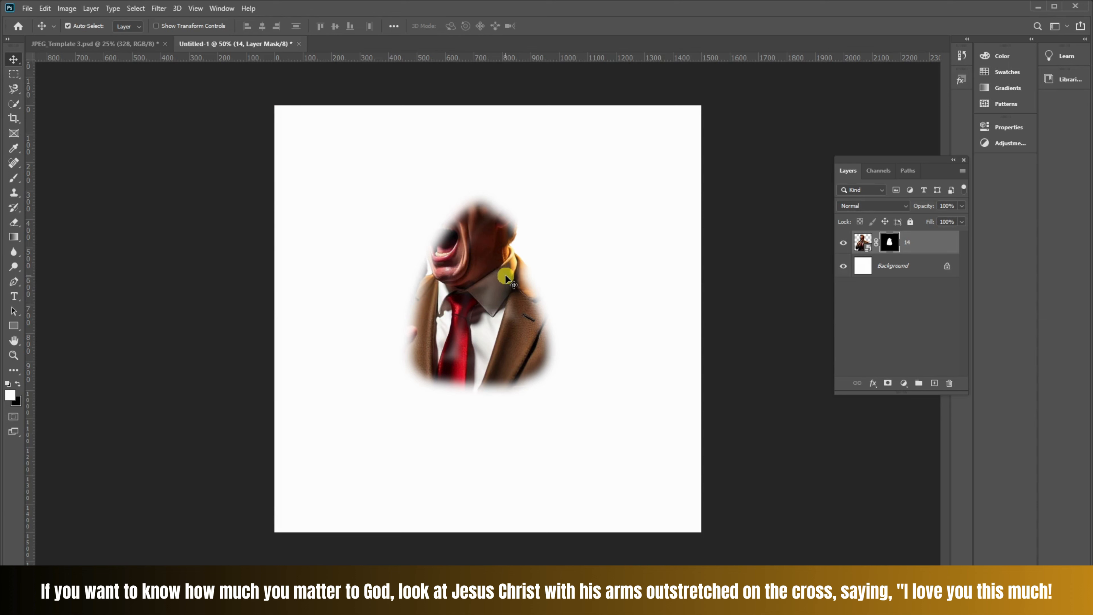
- Unlink the mask from layer 14 and reposition the mask and the image independently of each other
click(879, 245)
mouse_move(491, 304)
mouse_down()
mouse_move(472, 307)
mouse_move(484, 312)
mouse_up()
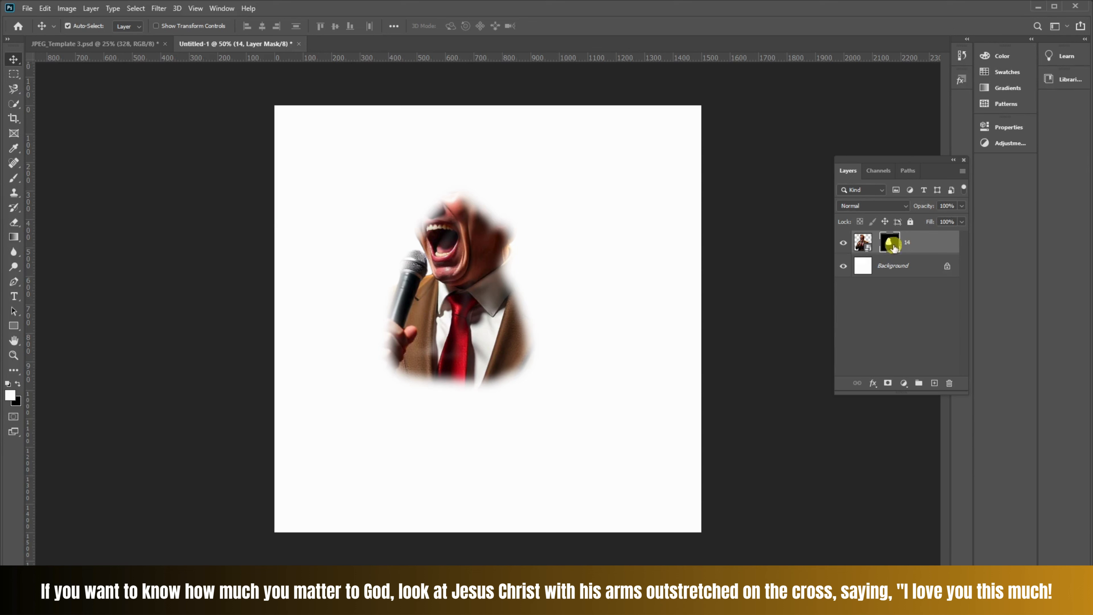
drag(452, 294, 536, 310)
click(863, 242)
click(889, 242)
- Link the mask to layer 14's image again and move both together slightly
click(876, 242)
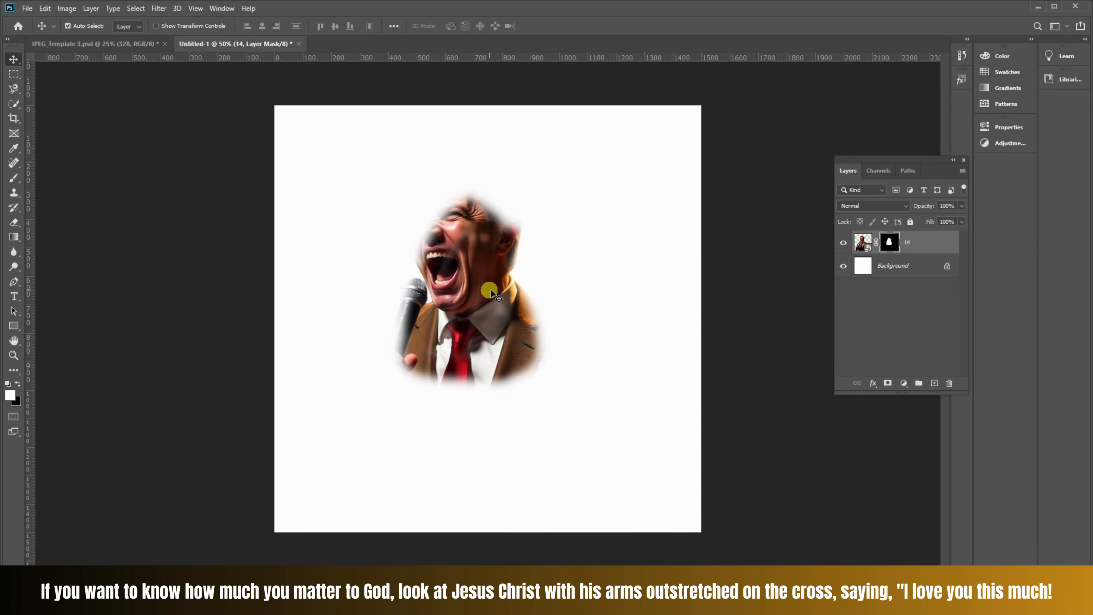
mouse_move(488, 264)
mouse_down()
mouse_move(478, 276)
mouse_move(482, 260)
mouse_up()
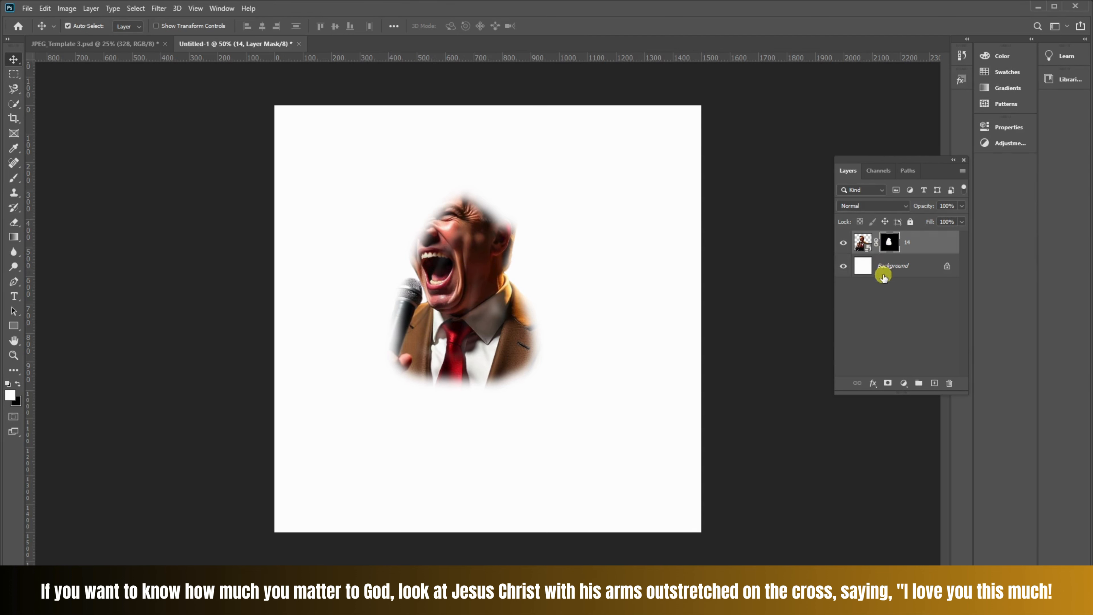
- Try deleting the layer mask from layer 14, and undo the deletion
right_click(889, 243)
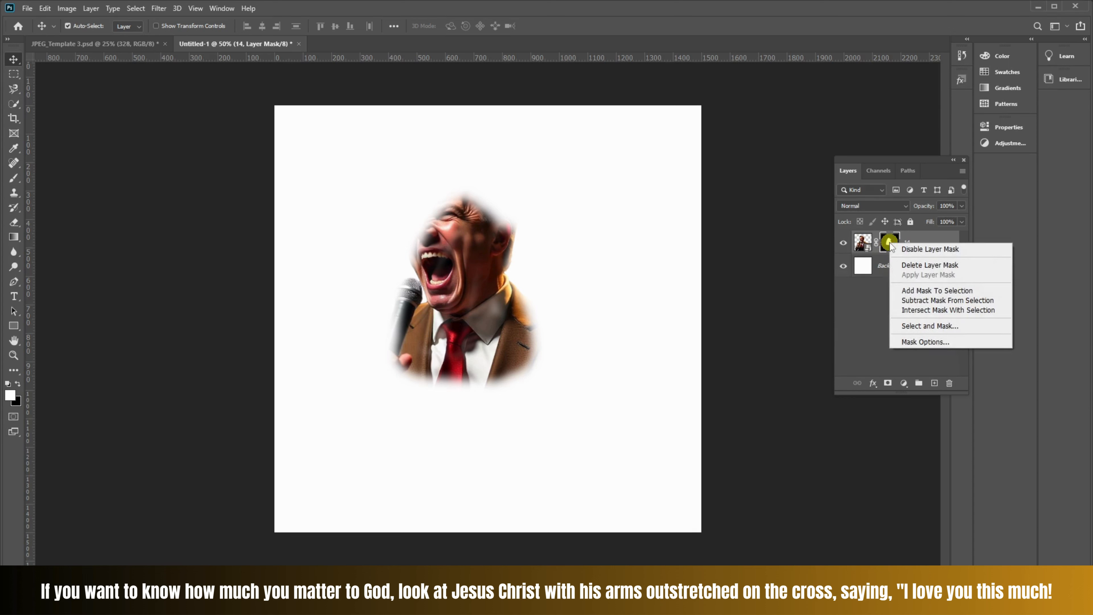
click(888, 242)
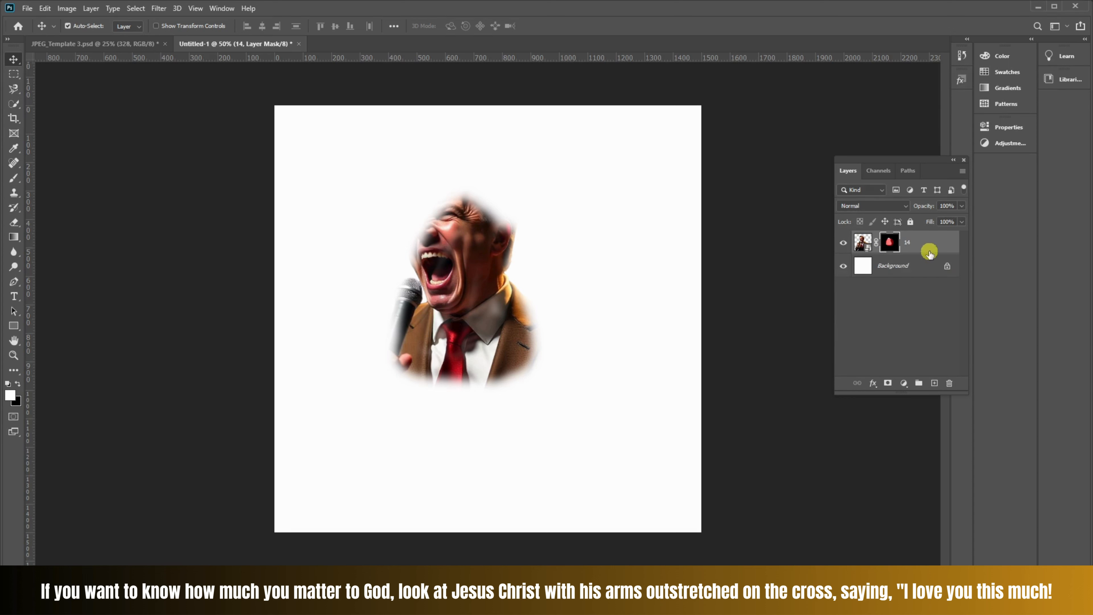
right_click(923, 242)
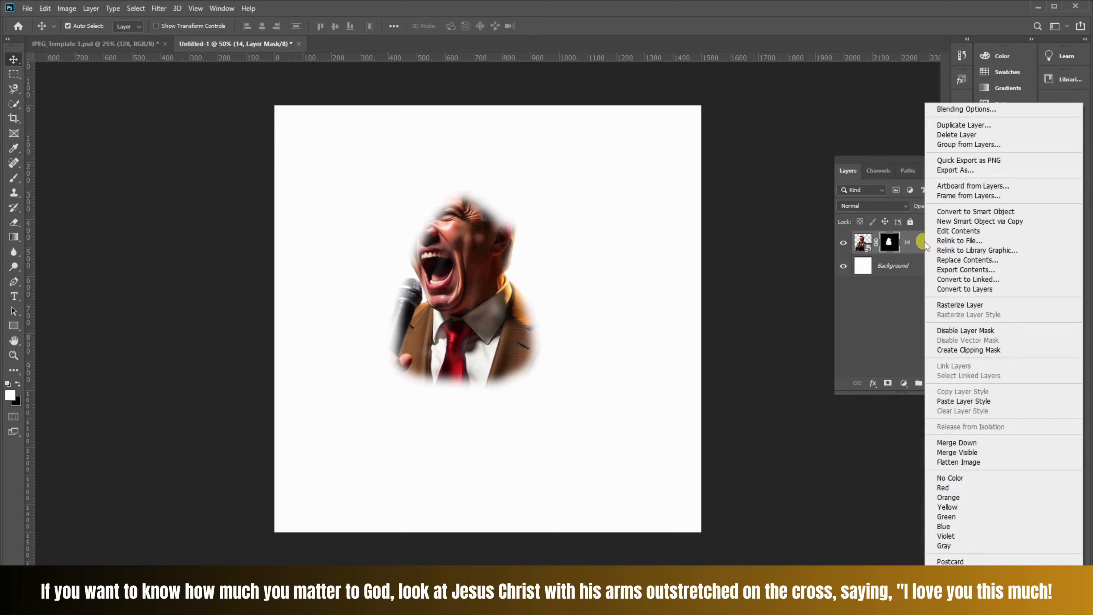
click(889, 243)
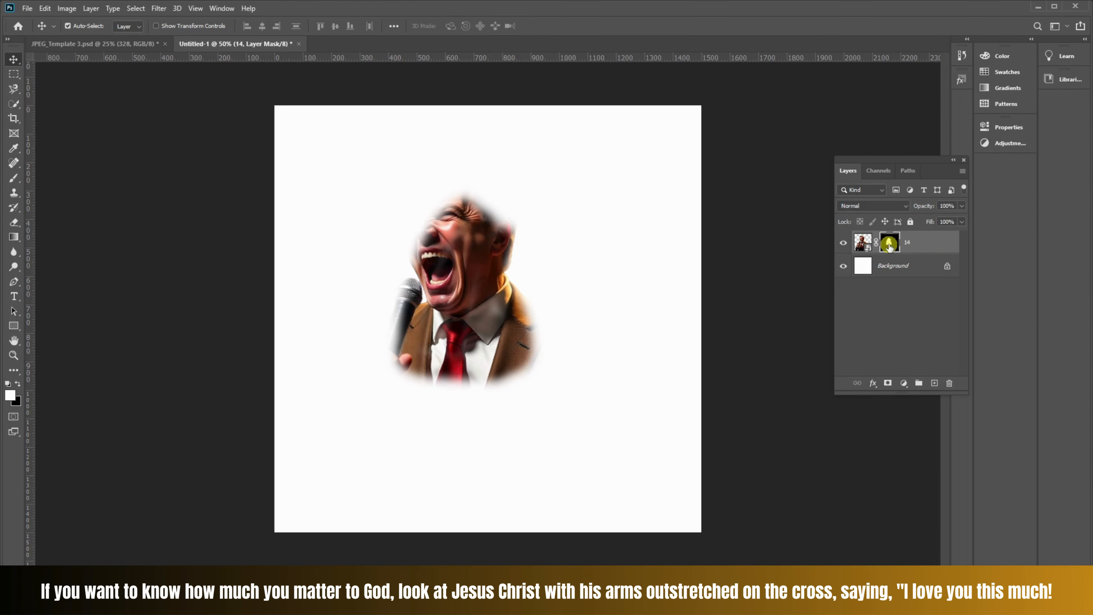
right_click(889, 245)
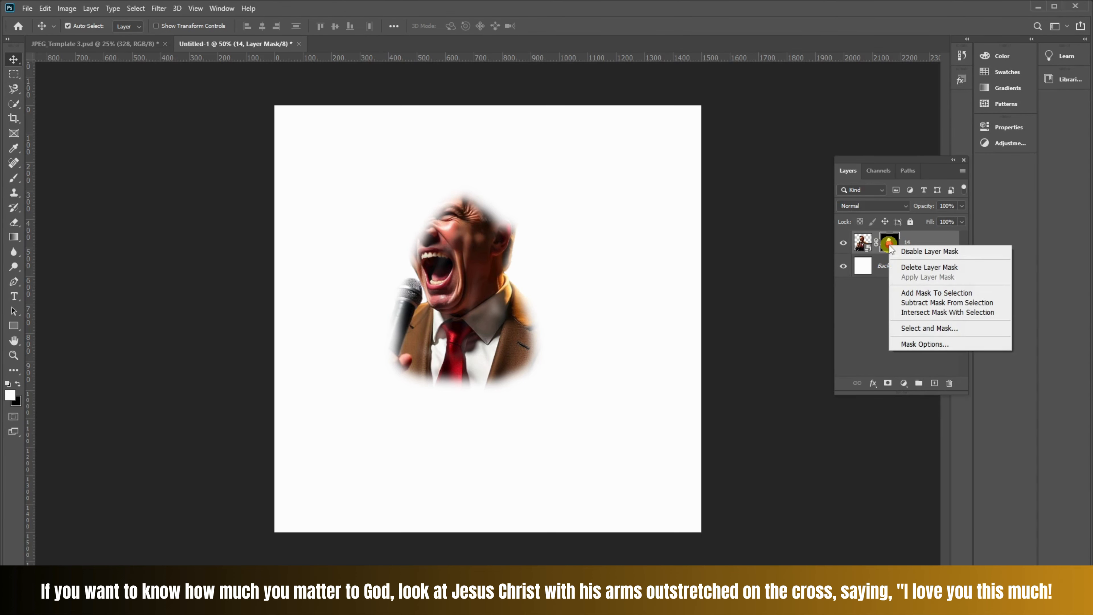
click(930, 267)
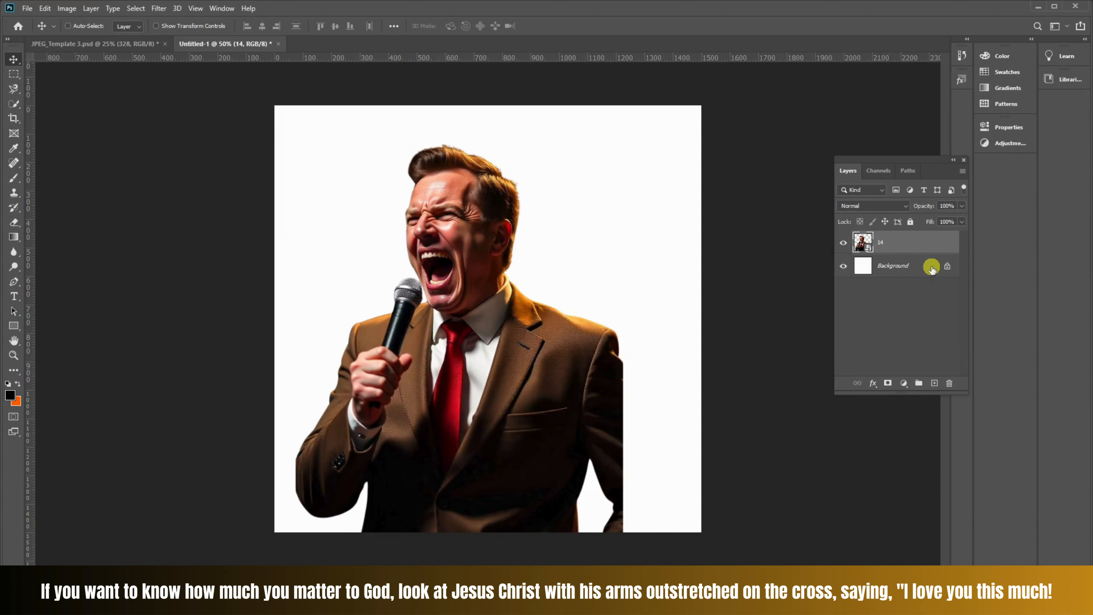
key(ctrl+z)
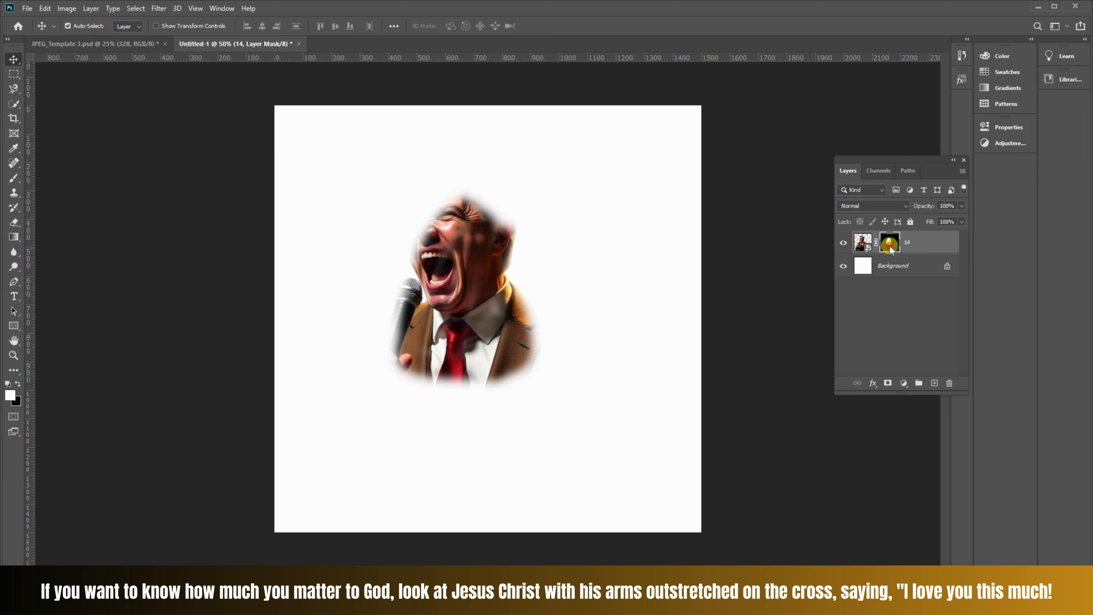
- Delete the painted mask from layer 14 and add a new blank layer mask in its place
right_click(889, 243)
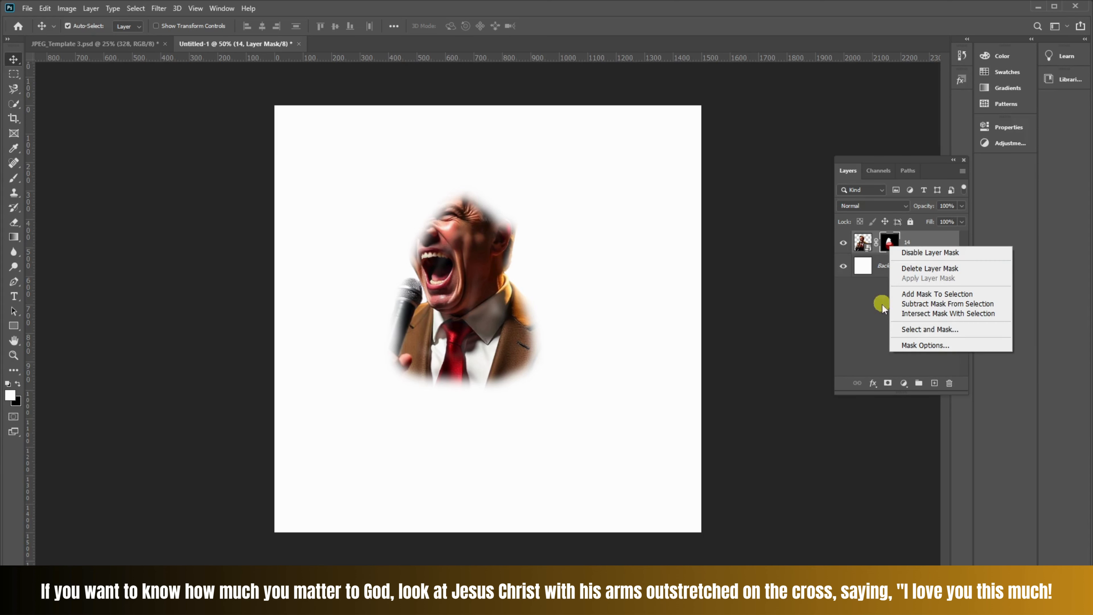
click(930, 268)
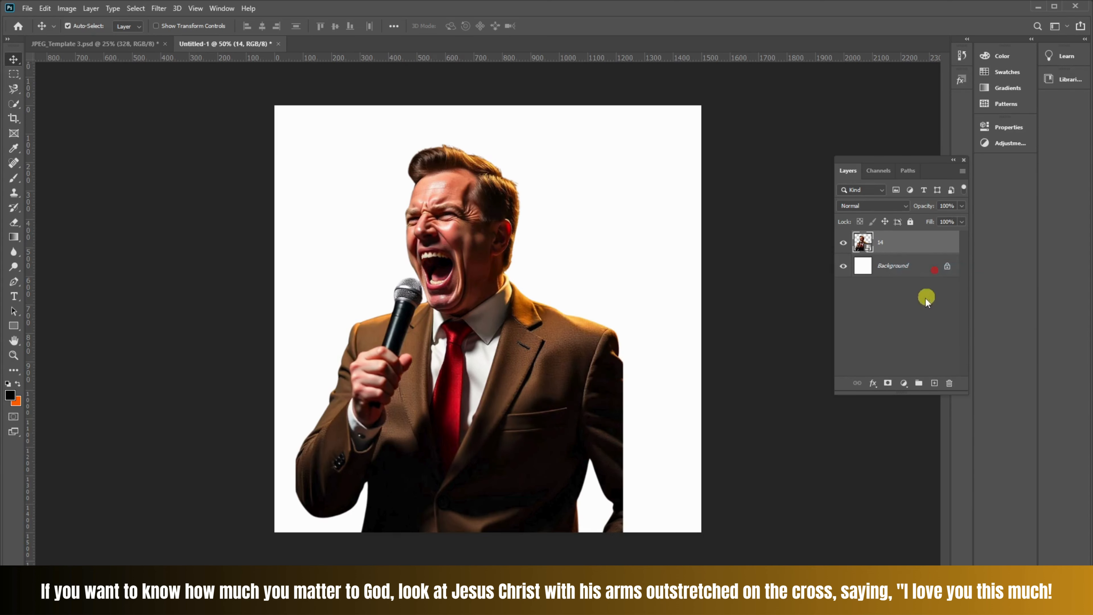
click(888, 385)
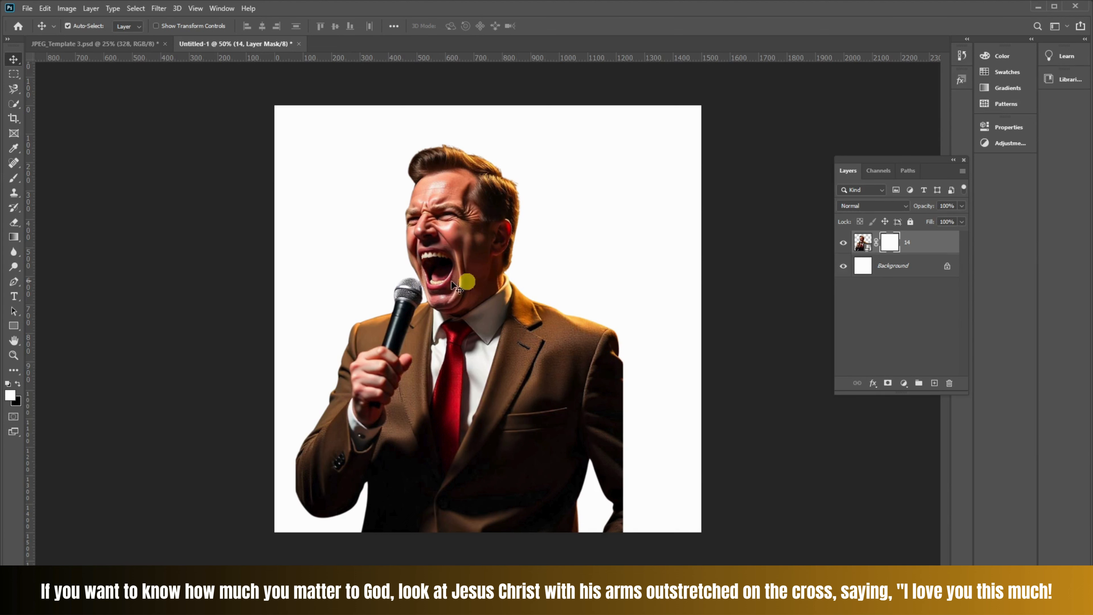
- Move layer 14 up slightly and try a Foreground to Background gradient on its mask from bottom to top, undoing the gradient
drag(465, 334, 468, 306)
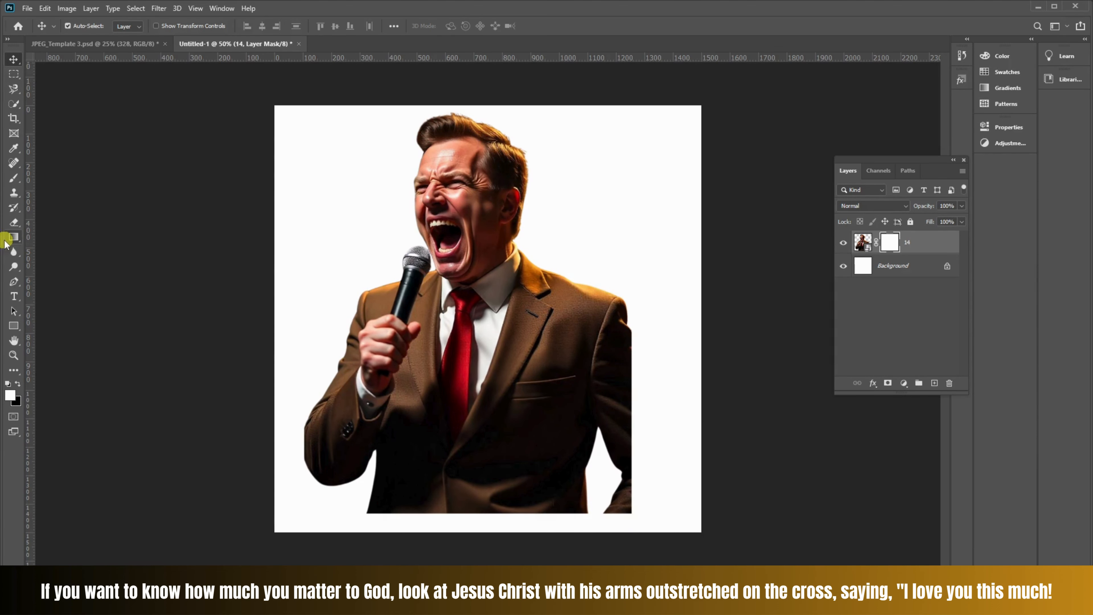
click(14, 237)
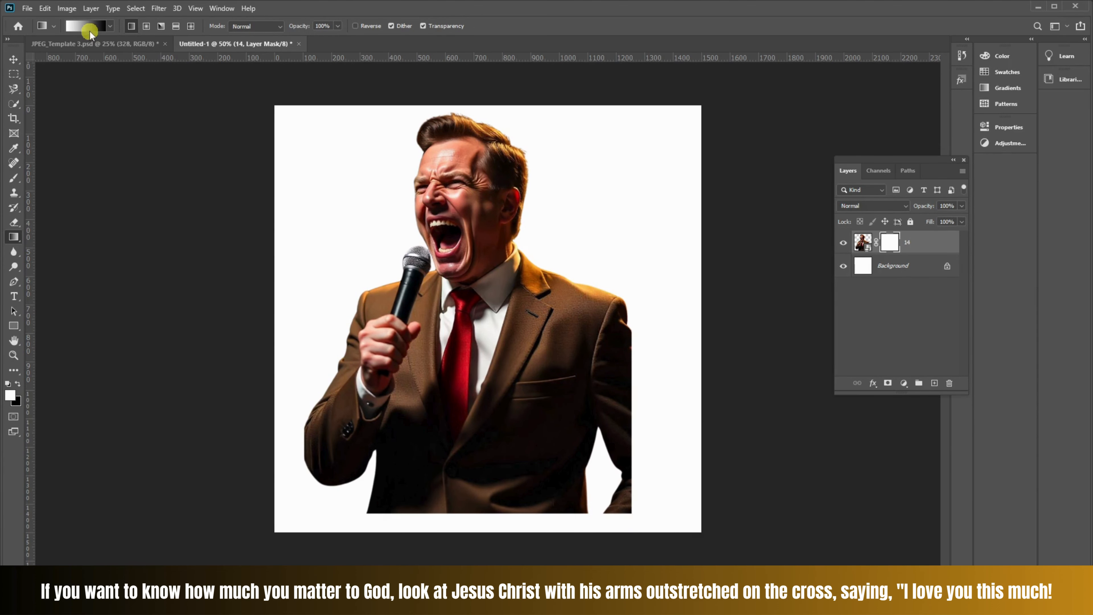
click(91, 27)
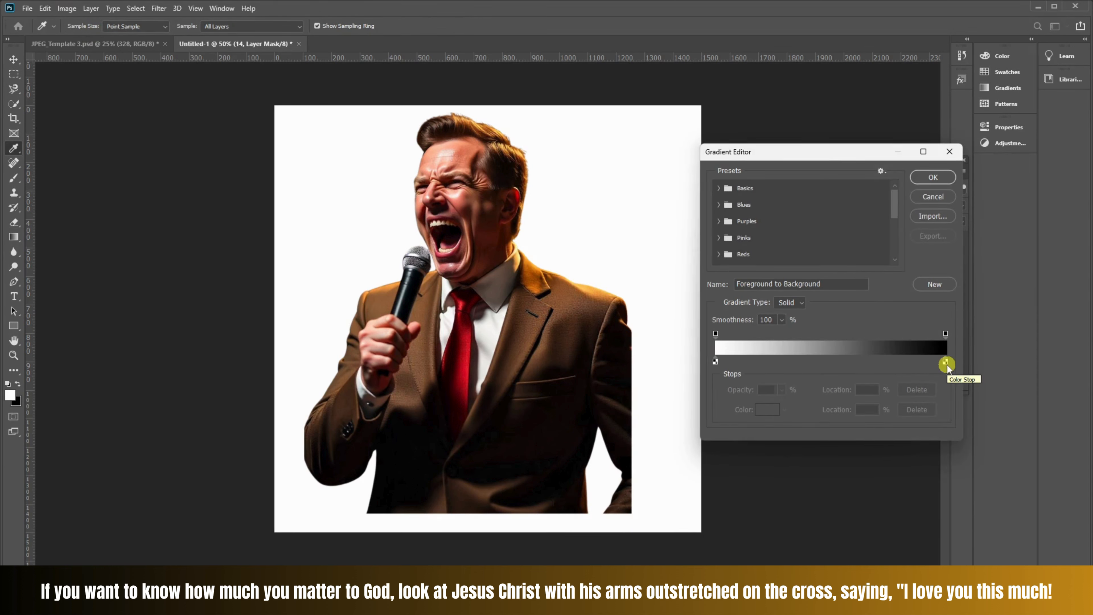
click(933, 177)
click(894, 245)
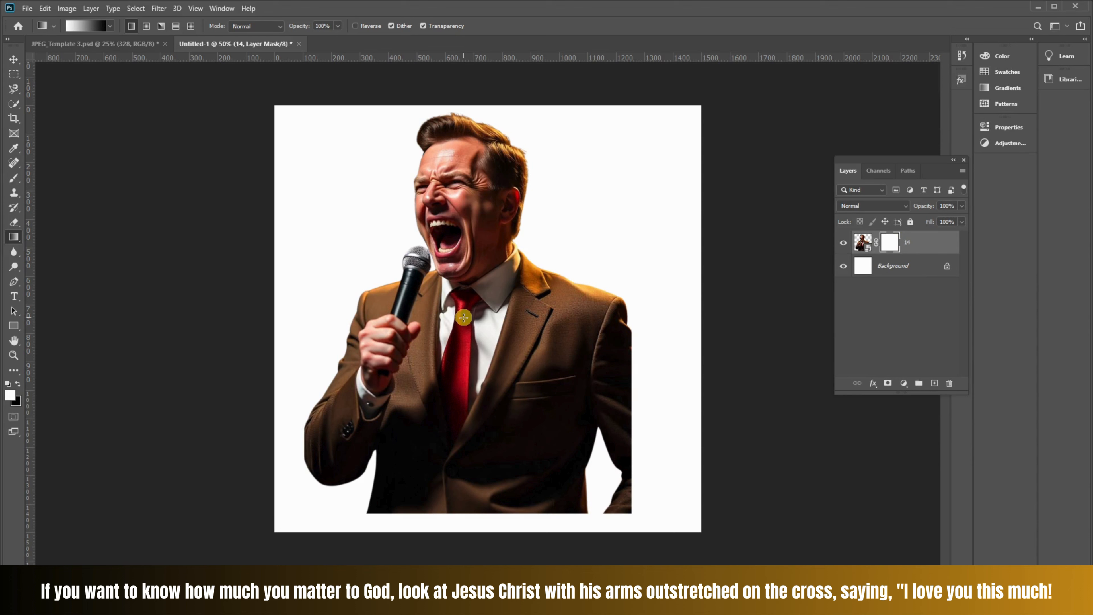
drag(475, 525, 482, 137)
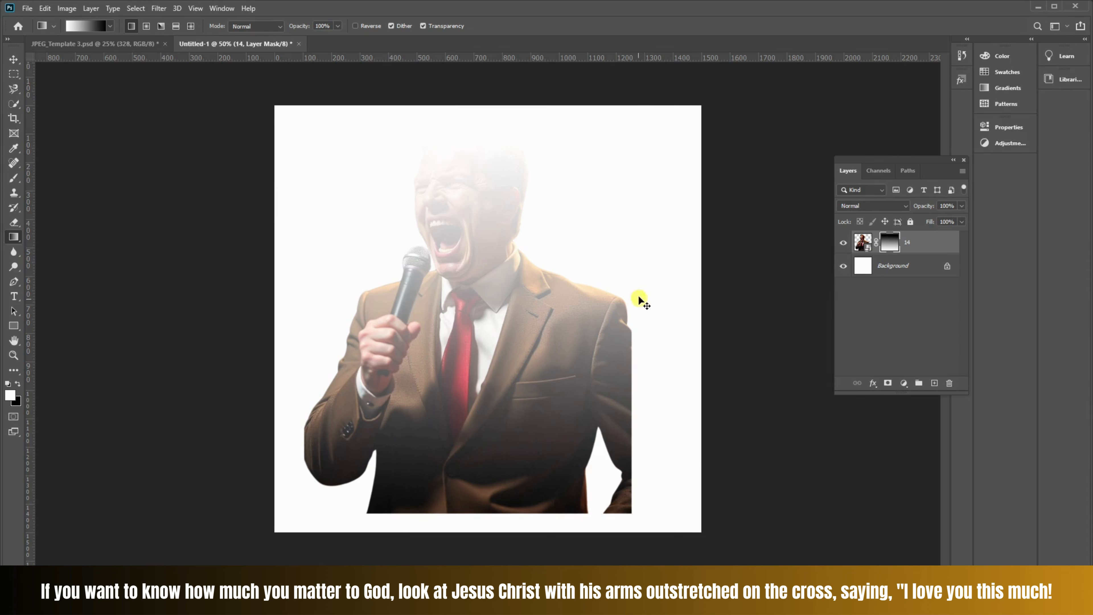
key(ctrl+z)
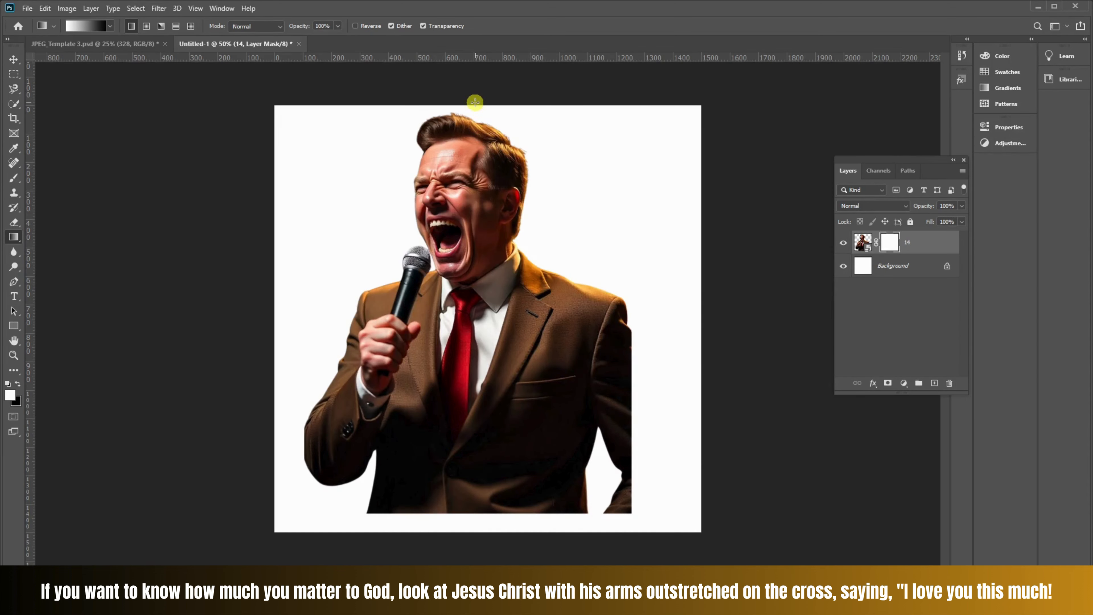
- Apply a white-to-black gradient to layer 14's mask from top to bottom and check the fade with the Background temporarily hidden
drag(475, 102, 477, 512)
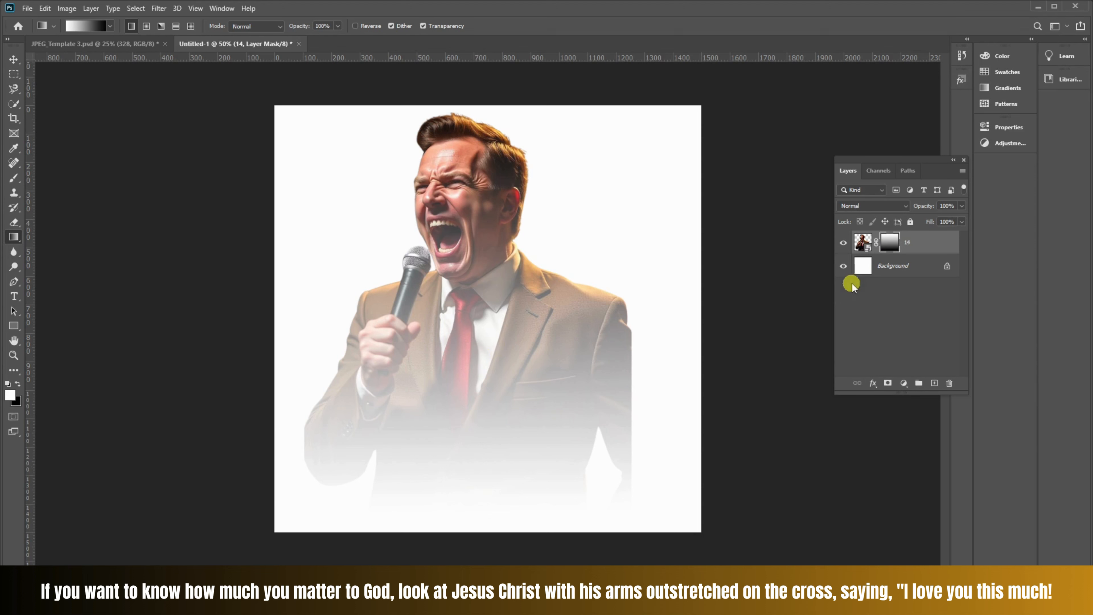
click(844, 269)
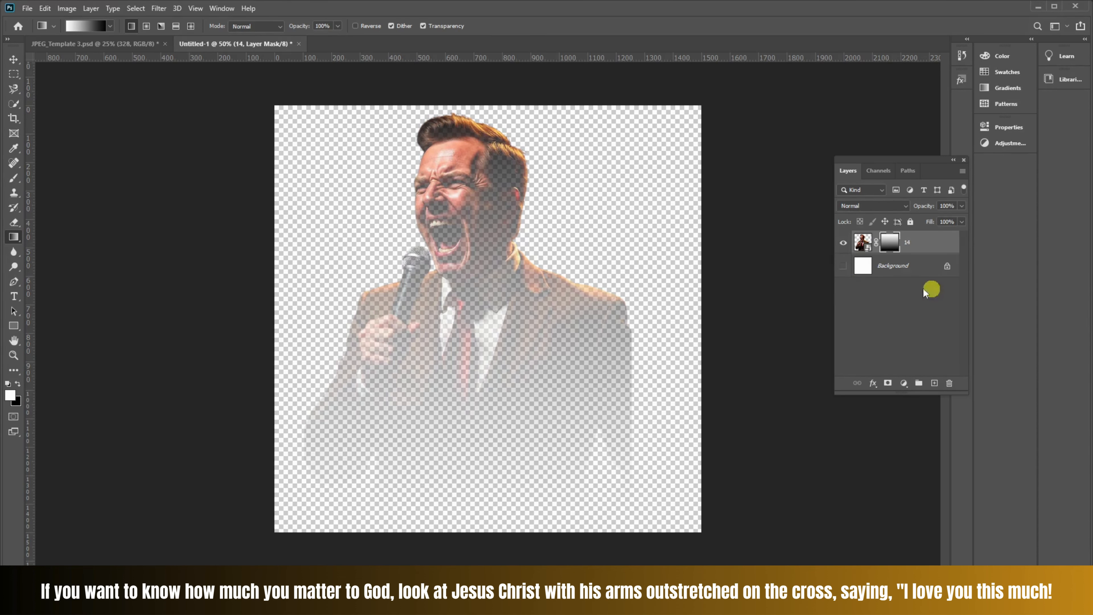
click(844, 267)
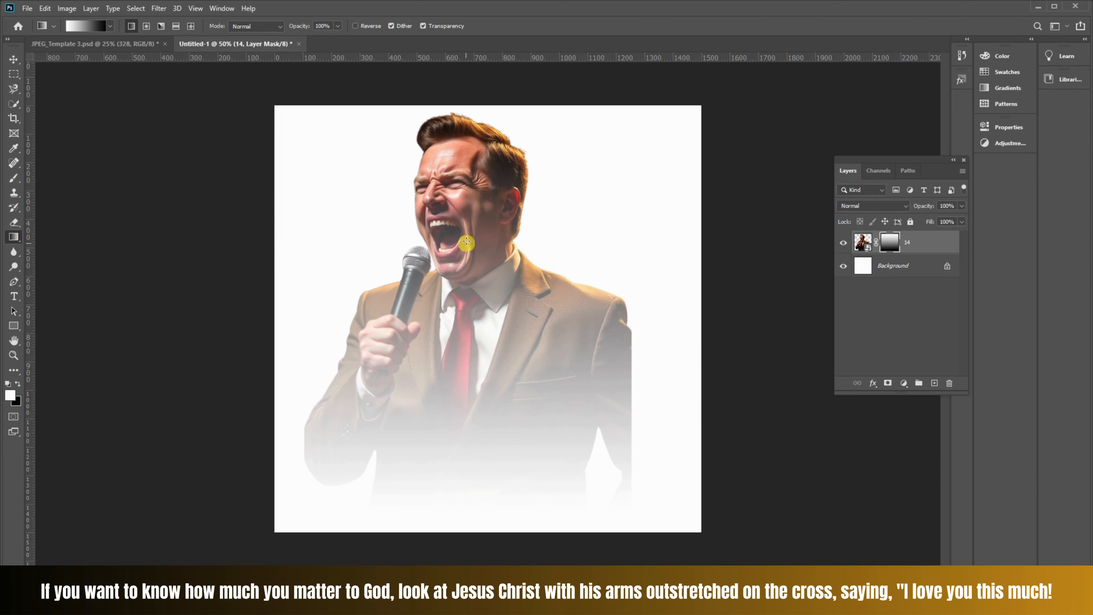
- Try a very short gradient at the man's face on the mask, and undo it
drag(465, 221, 467, 239)
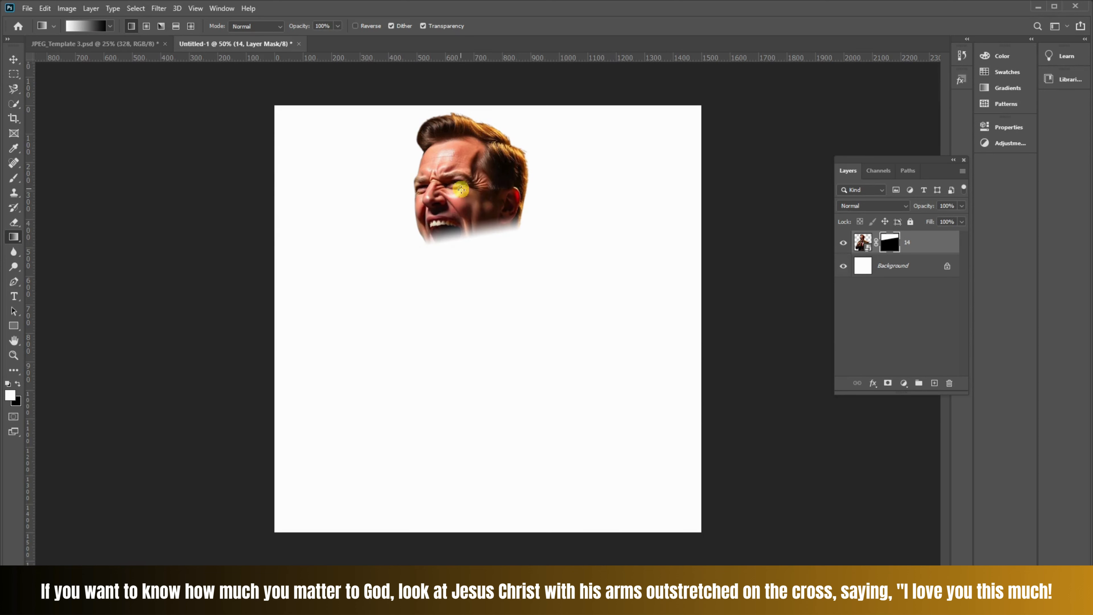
key(ctrl+z)
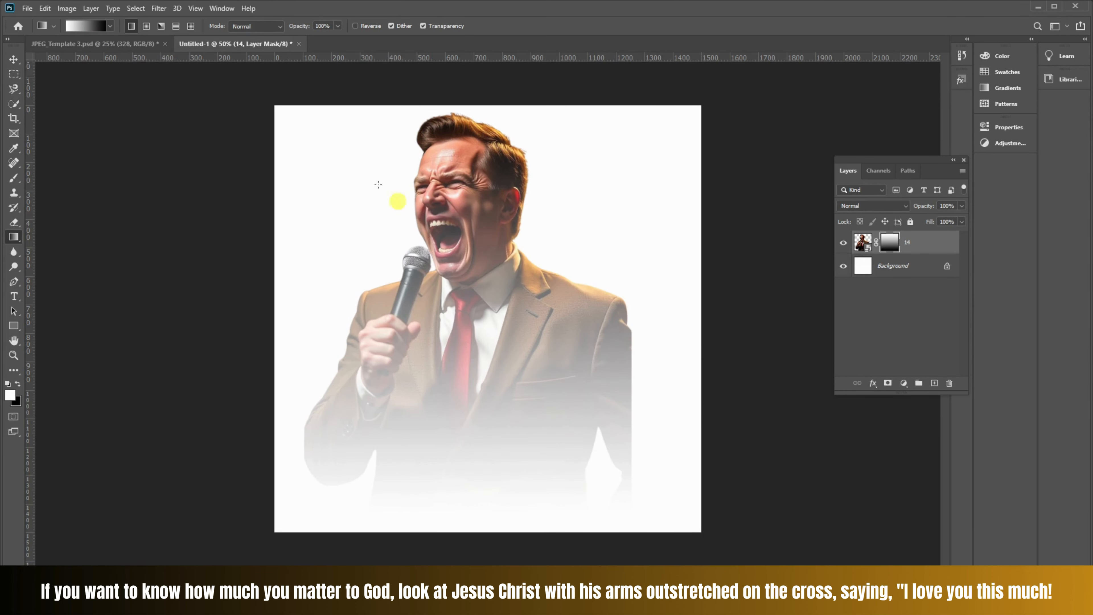
- Remove the gradient mask from layer 14 and move the man's image slightly up and to the right on the canvas
click(13, 59)
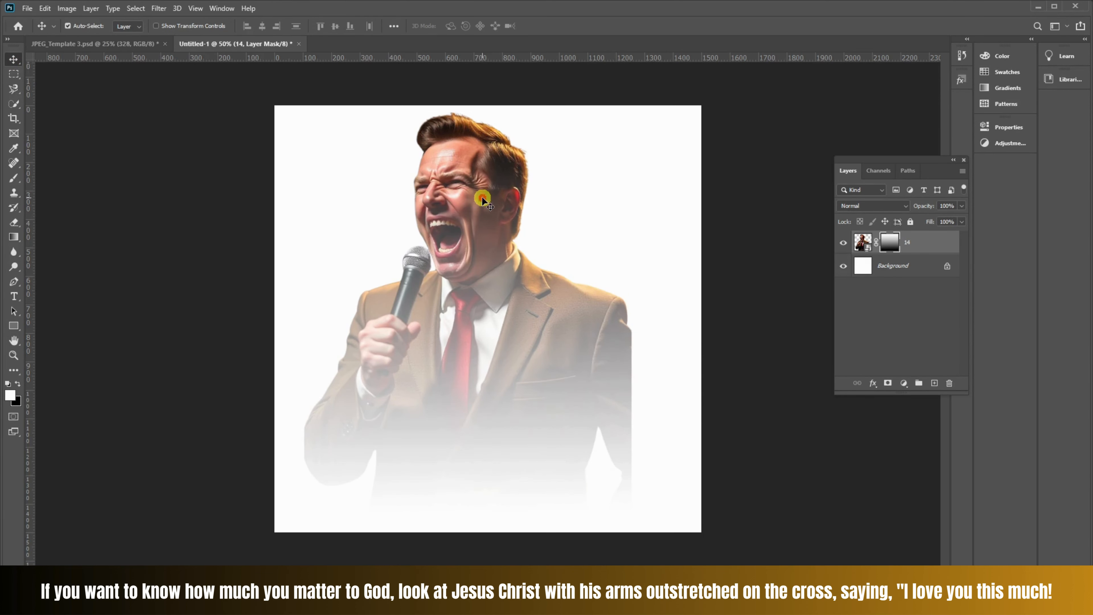
drag(483, 199, 484, 199)
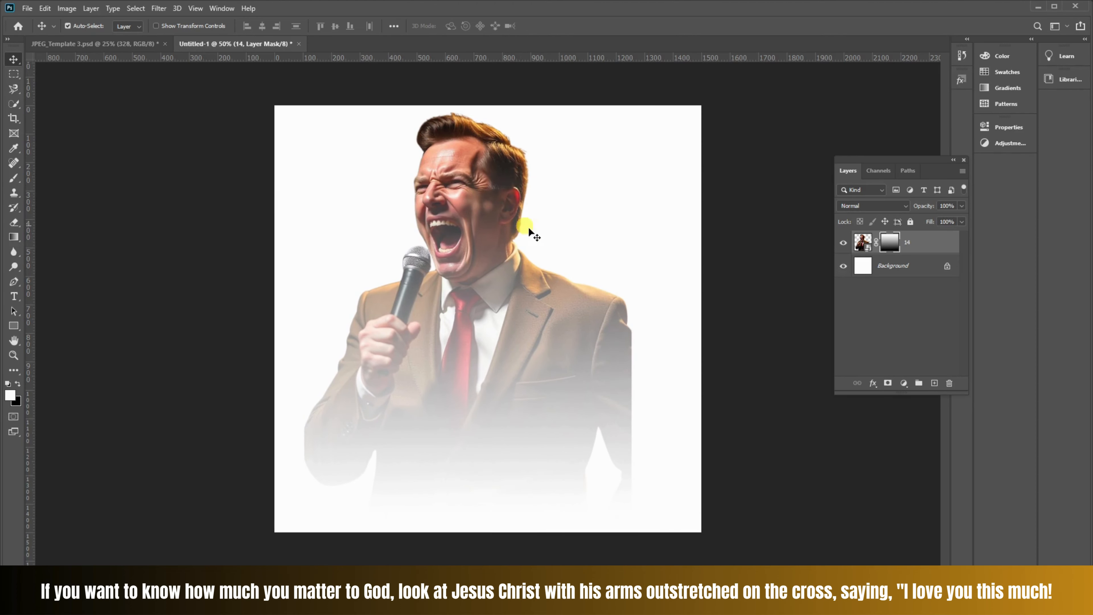
click(538, 245)
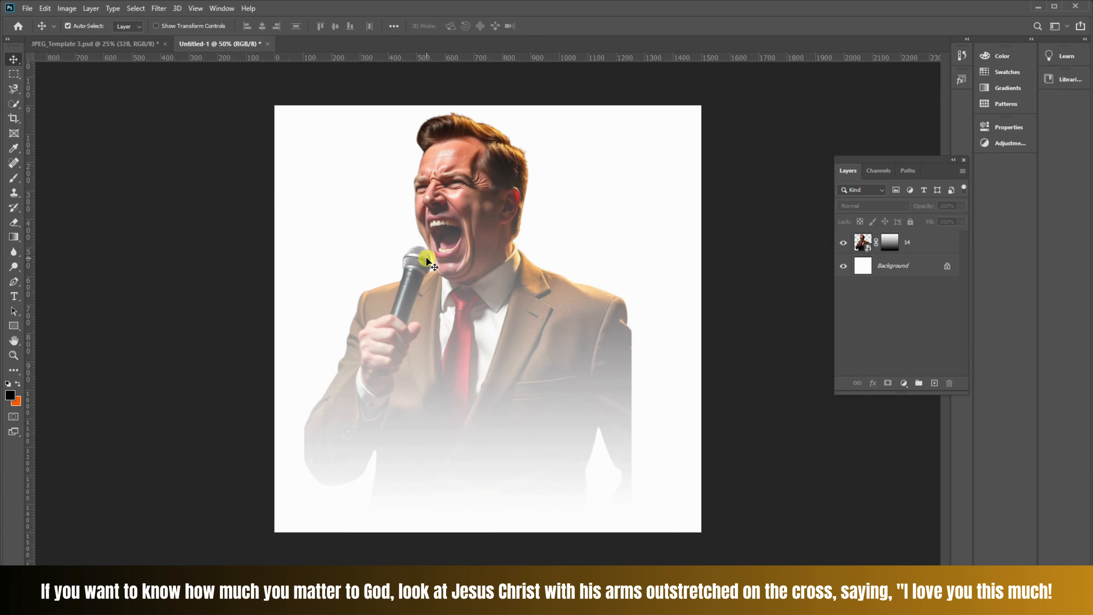
key(ctrl+F2)
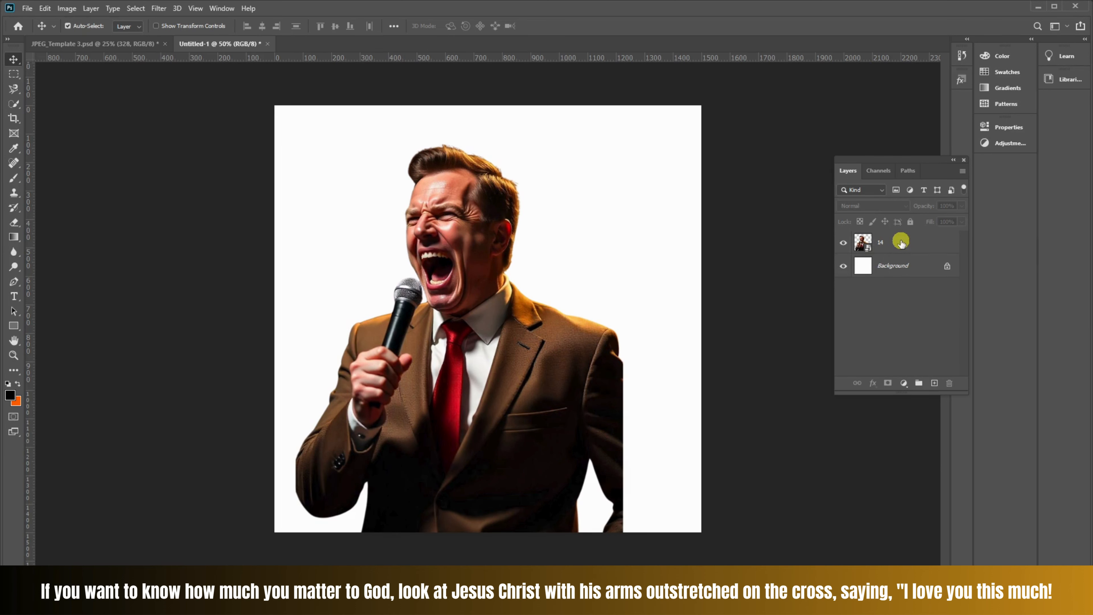
click(900, 241)
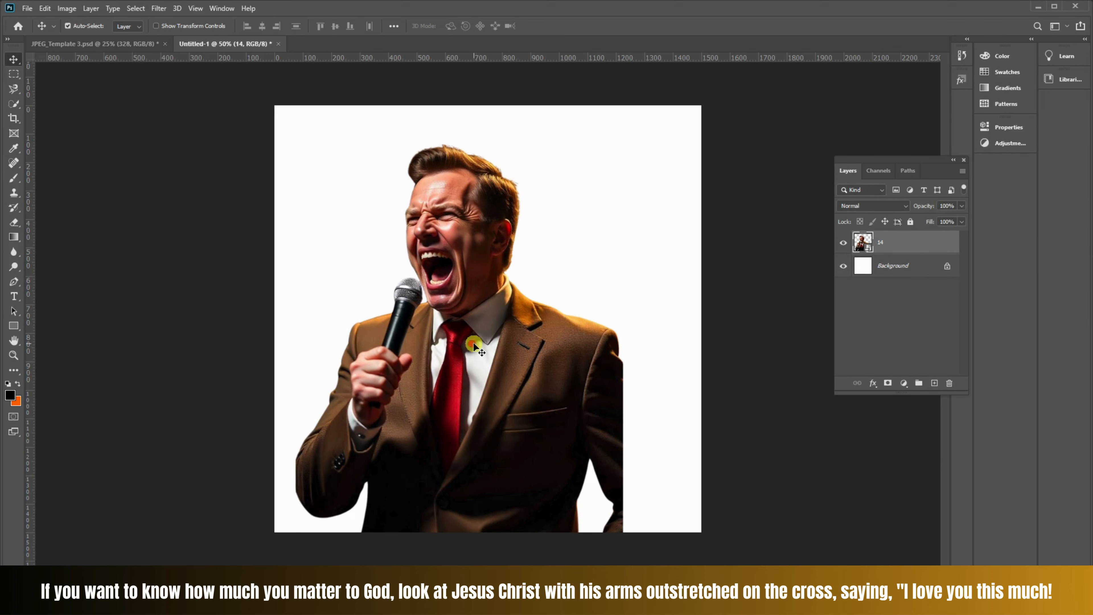
drag(479, 384, 489, 352)
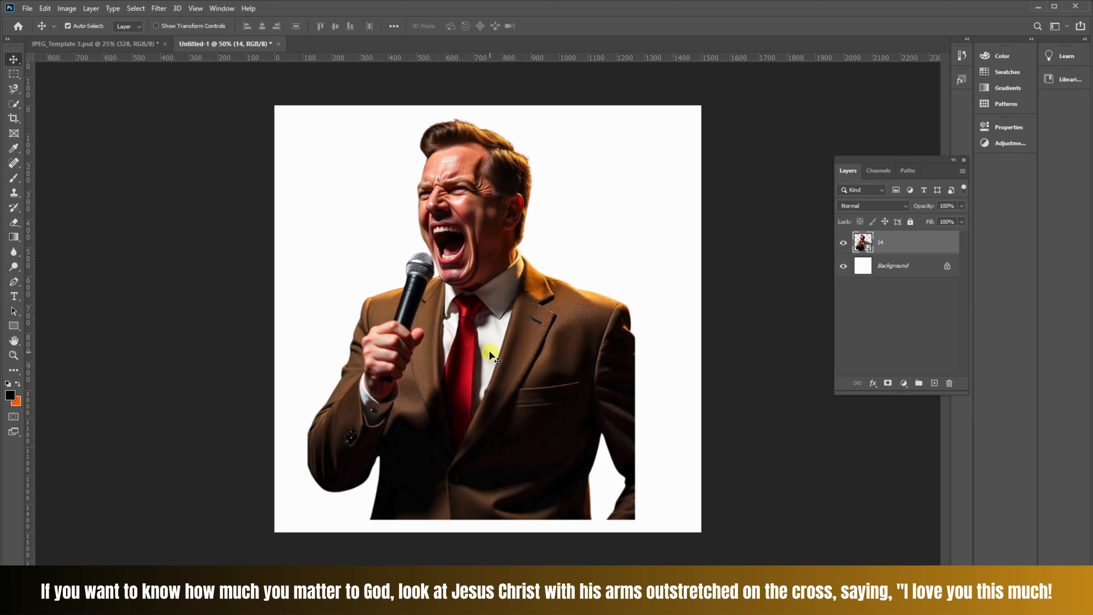
- Try masking layer 14 with a rectangular marquee selection that cuts off the photo's lower edge, and undo the mask and clear the selection
click(16, 74)
click(20, 74)
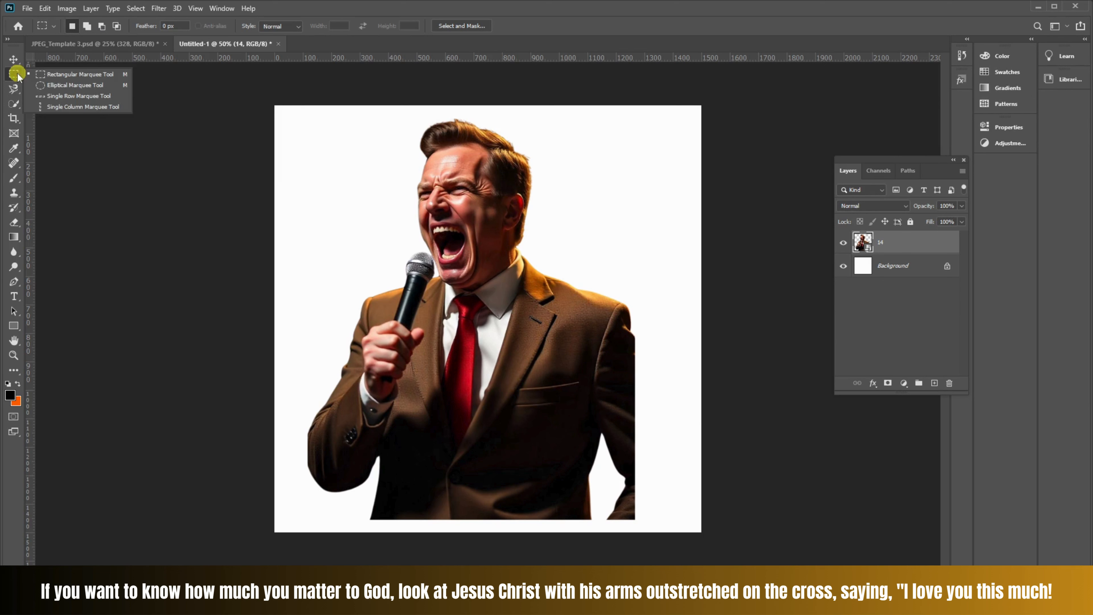
click(51, 74)
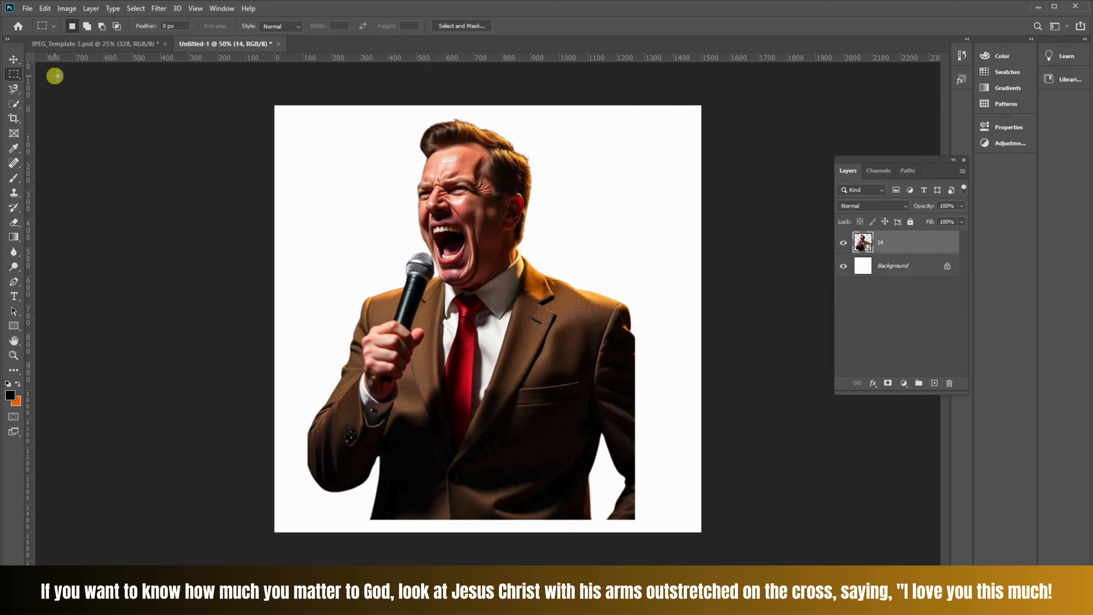
drag(299, 109, 649, 476)
click(888, 383)
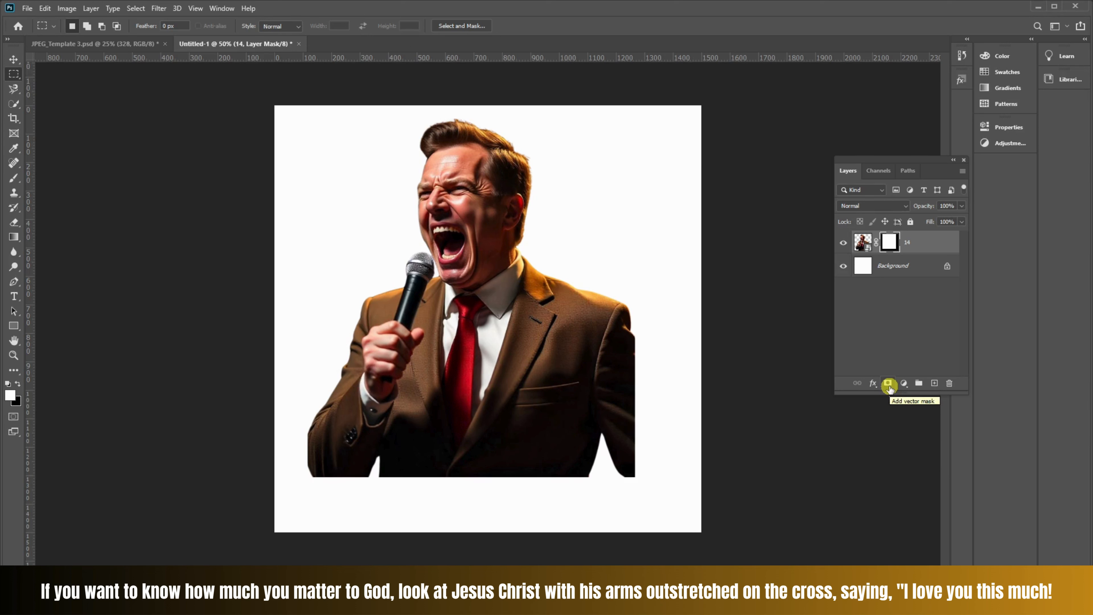
key(ctrl+z)
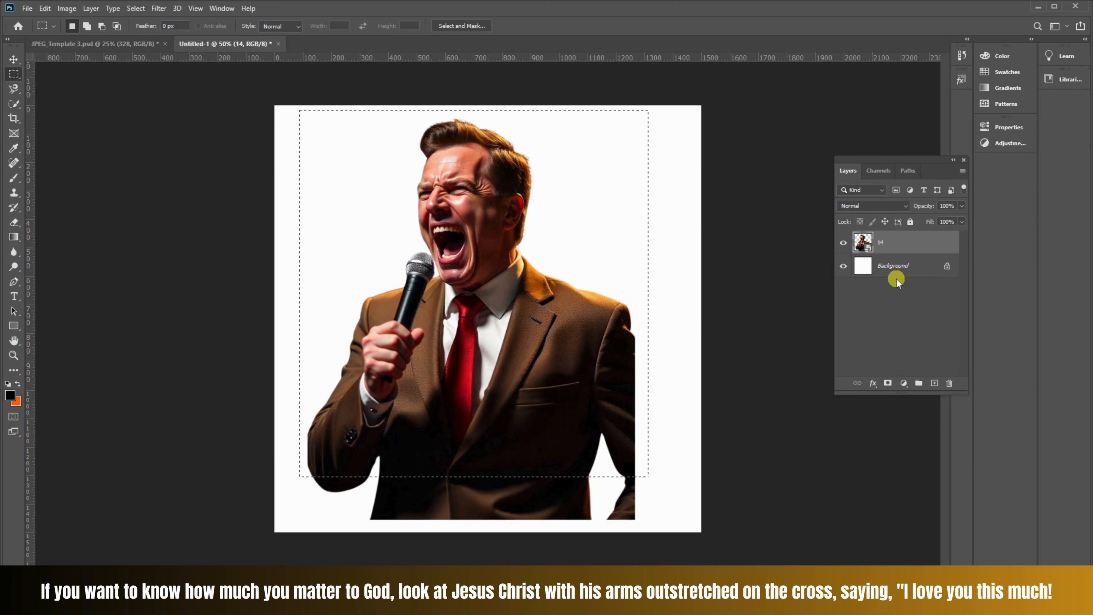
key(ctrl+d)
- Try masking layer 14 with an elliptical marquee selection around the man, and undo the mask and clear the selection
right_click(13, 74)
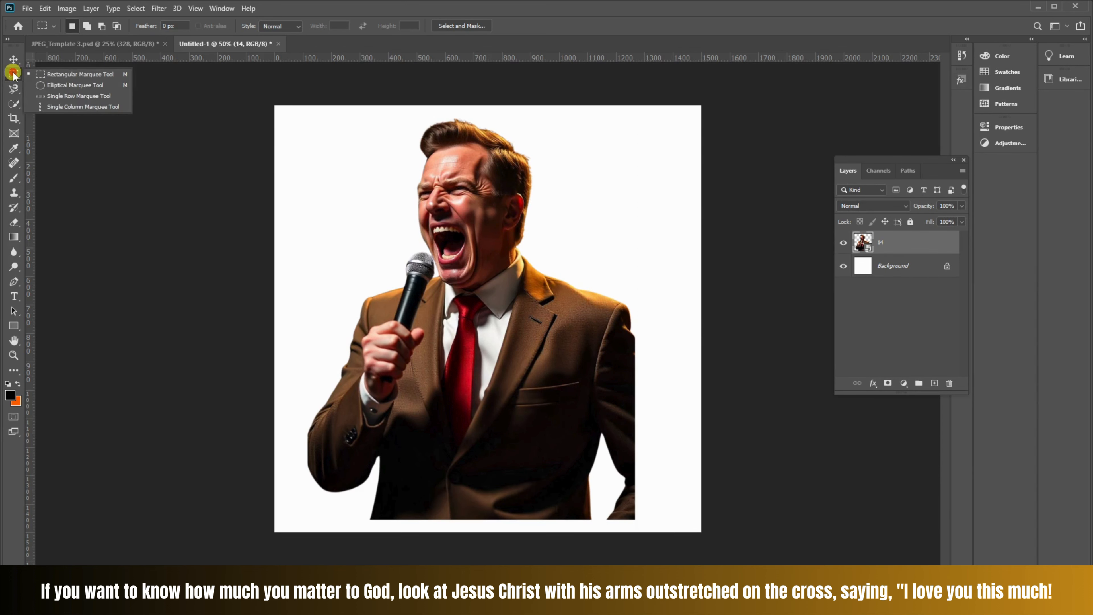
click(72, 86)
drag(336, 121, 617, 499)
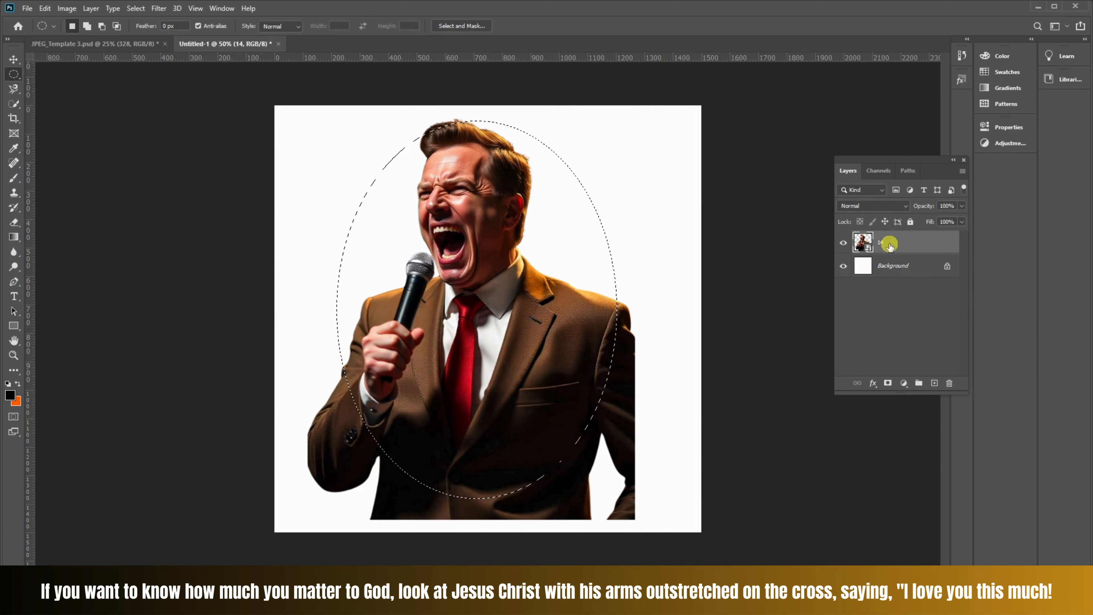
click(889, 383)
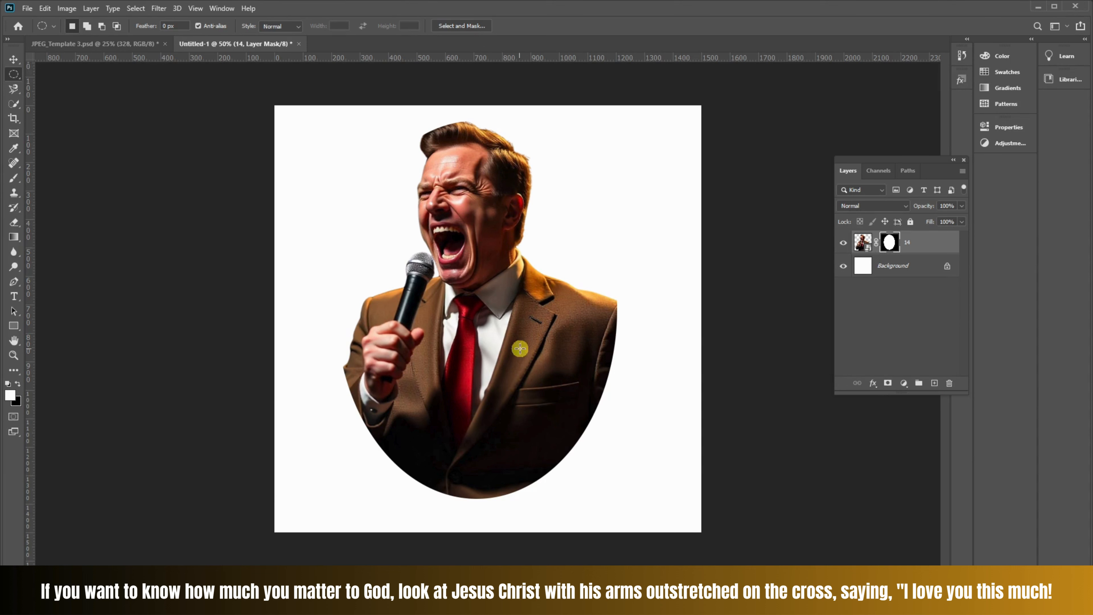
key(ctrl+z)
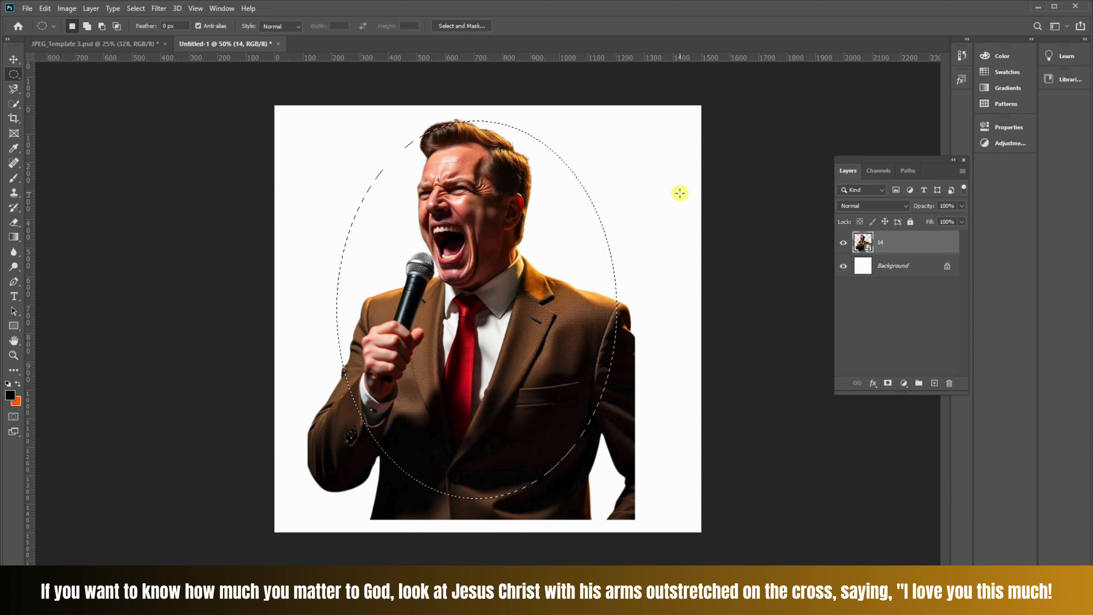
key(ctrl+d)
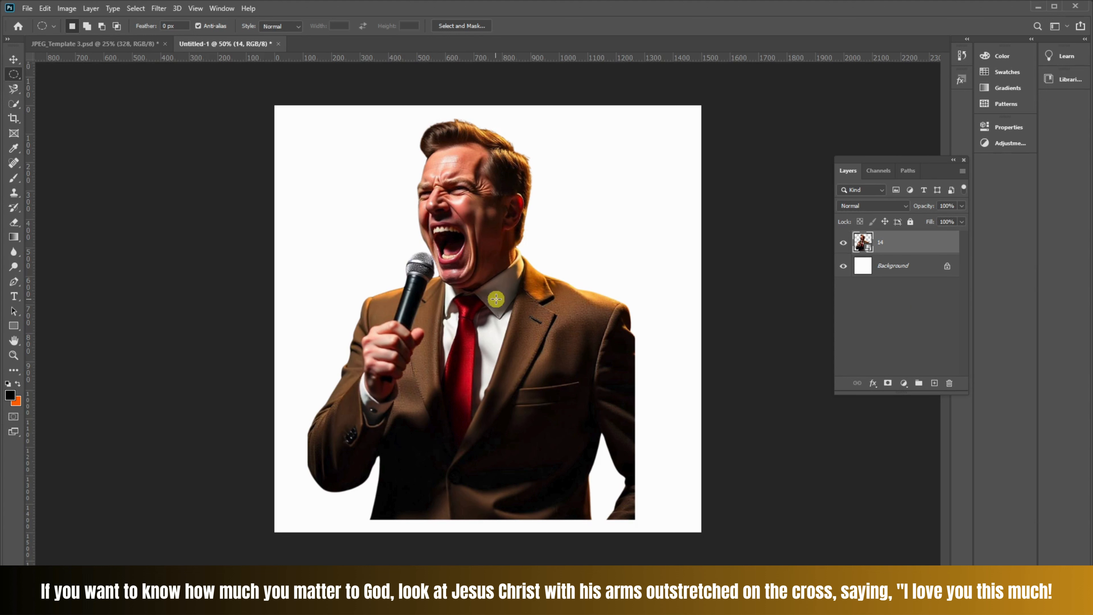
alt+click(16, 77)
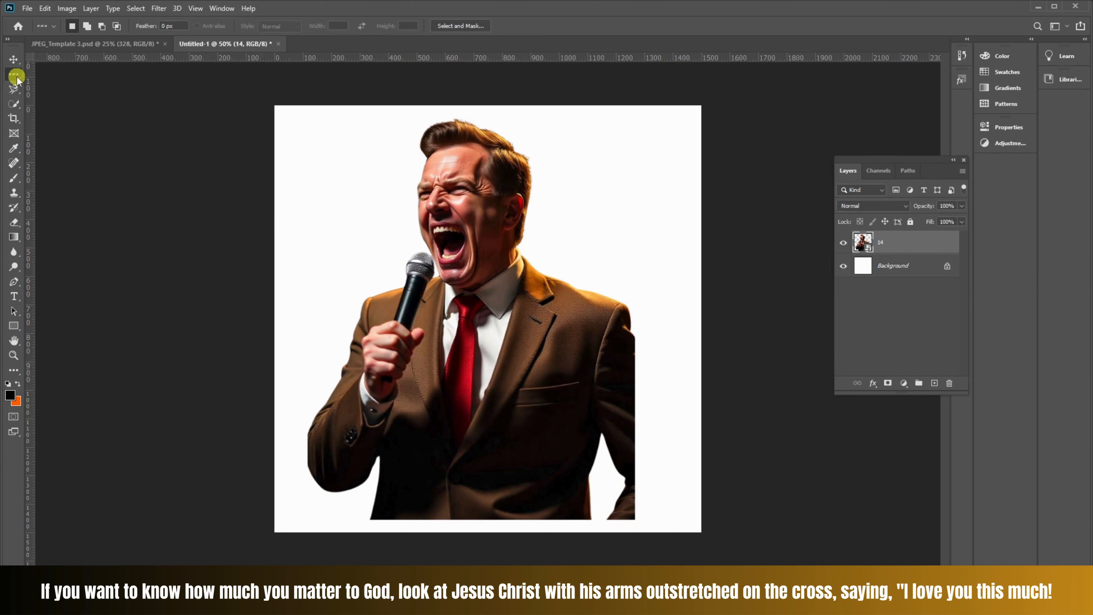
right_click(16, 75)
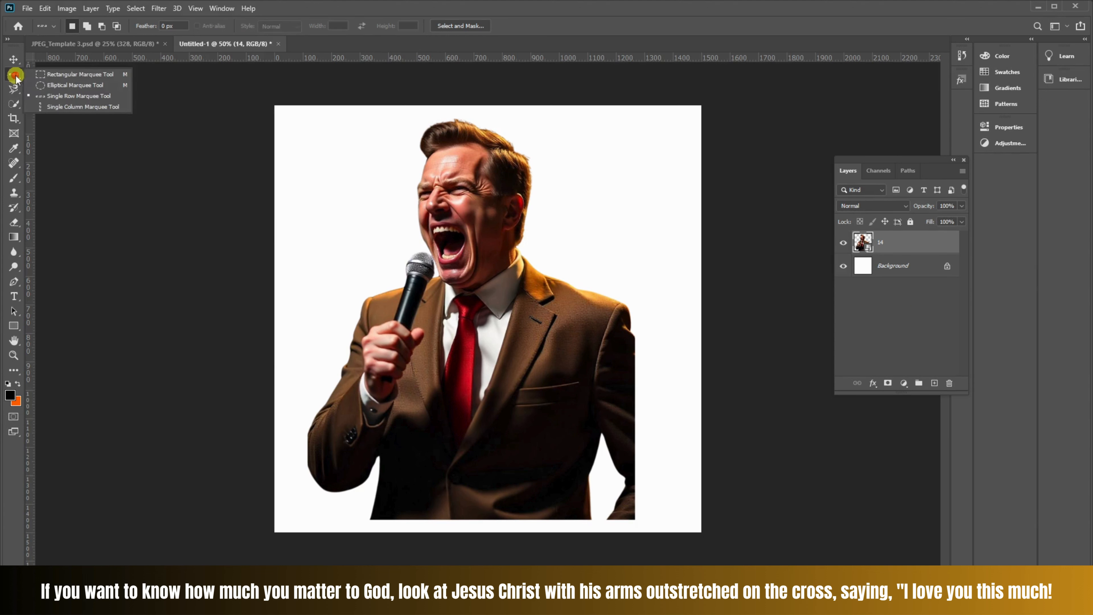
click(53, 88)
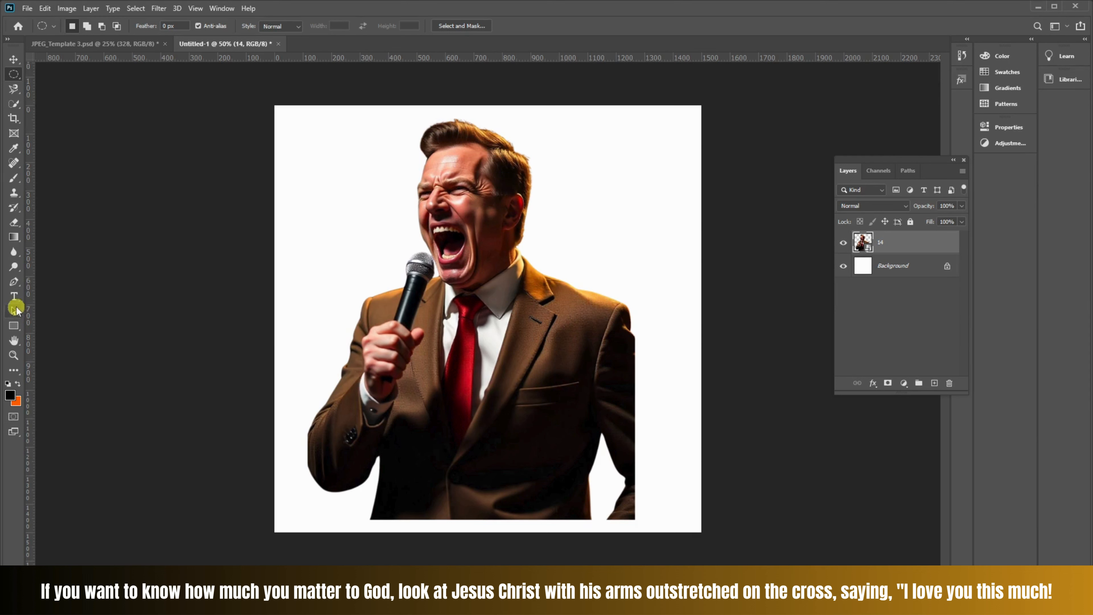
- Draw a closed five-point black shape about 572 by 516 px over the man's chest with the Pen tool
click(20, 285)
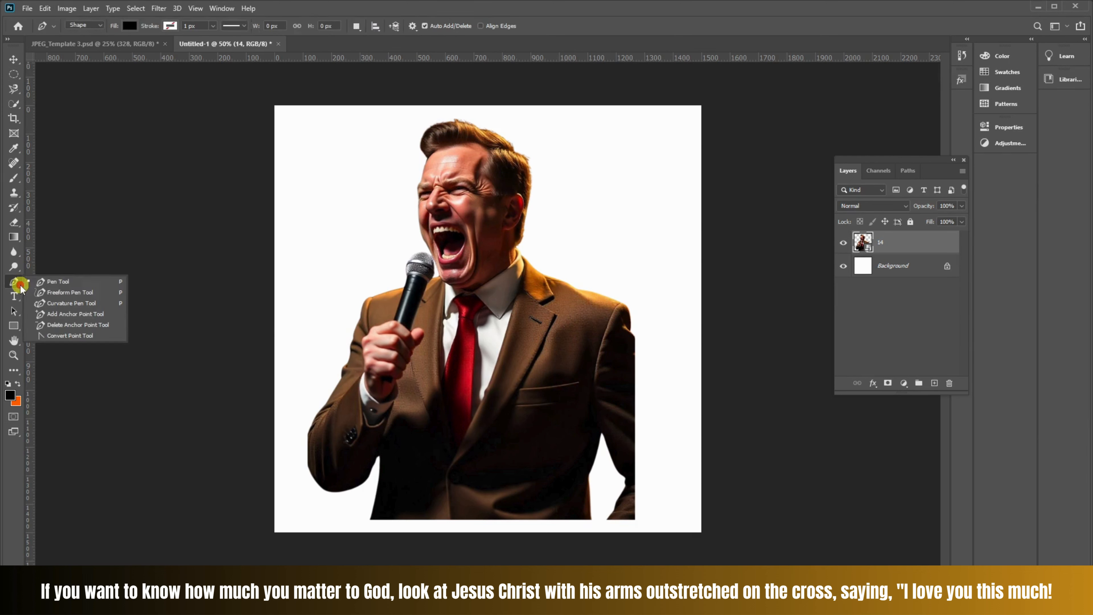
click(48, 281)
click(493, 246)
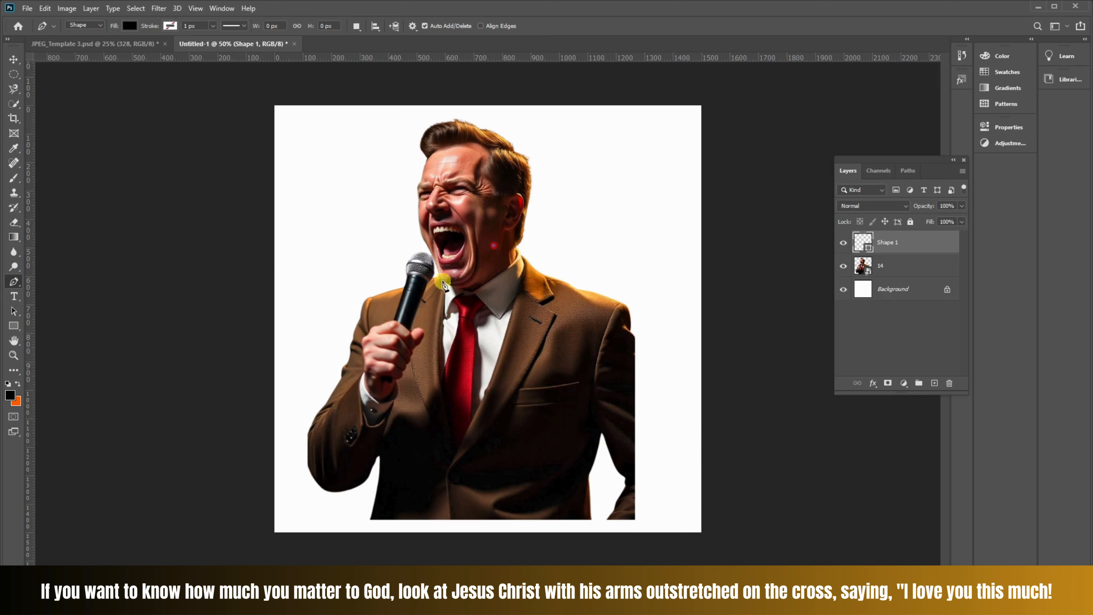
click(419, 322)
click(467, 392)
click(580, 368)
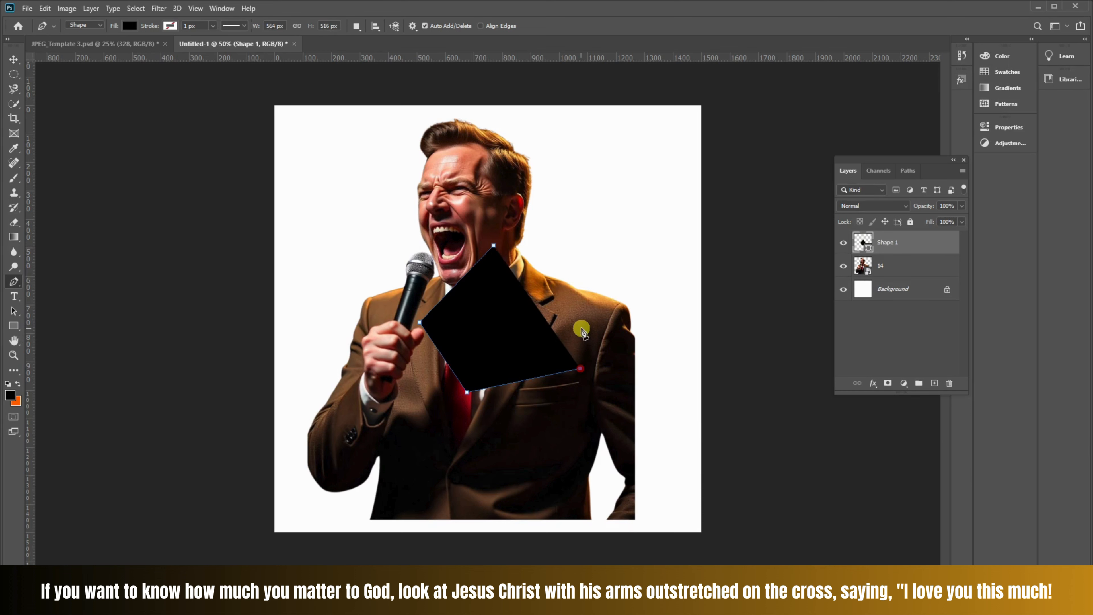
click(582, 326)
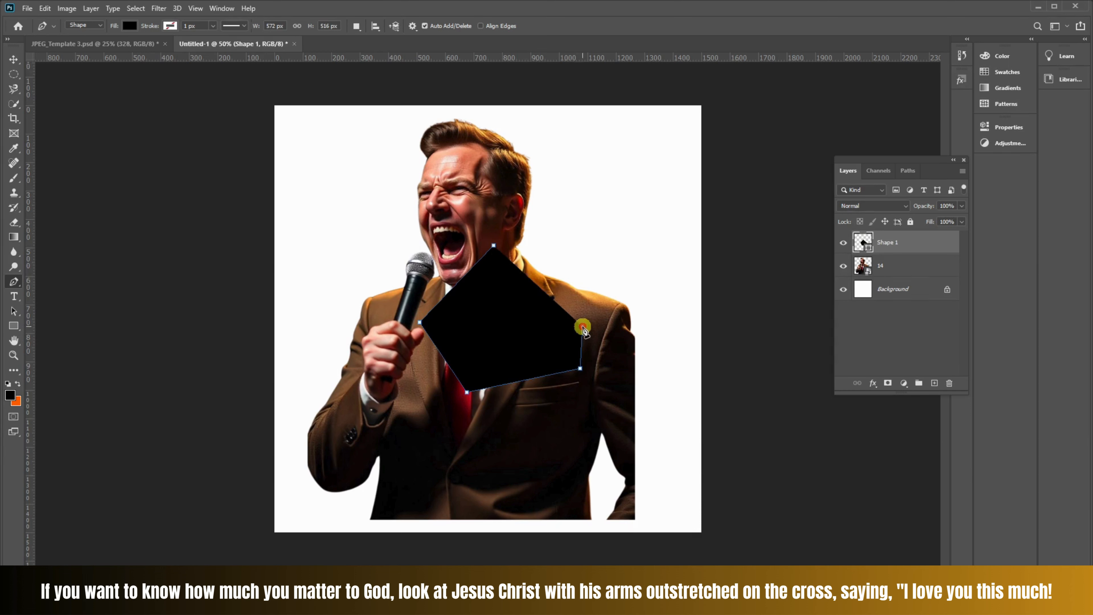
click(494, 246)
- Try masking layer 14 with a selection loaded from the outline of Shape 1, and hide the Shape 1 layer
click(18, 56)
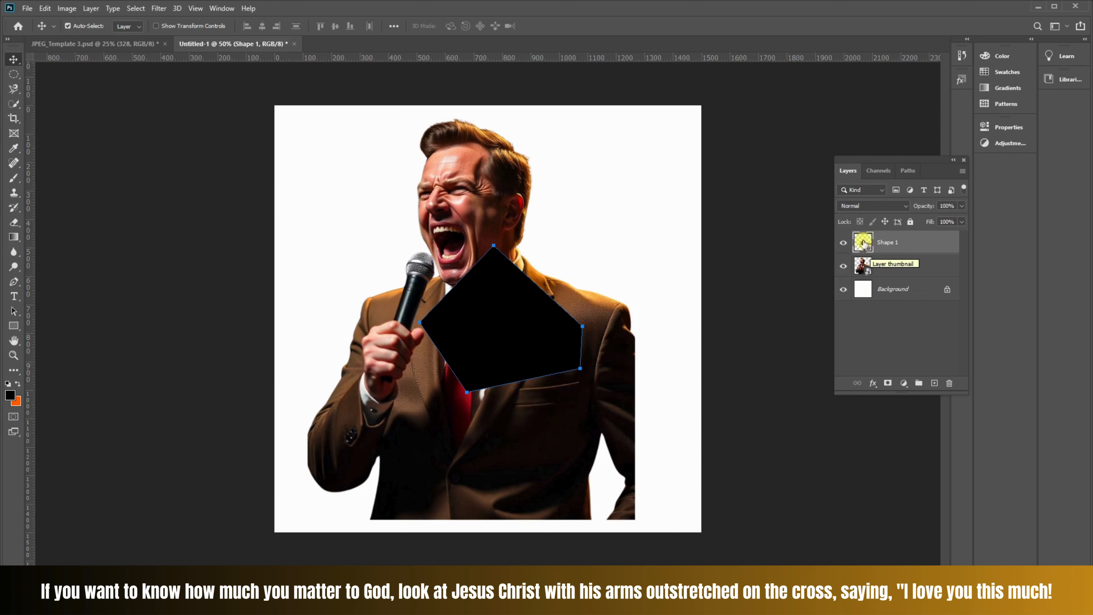
key(ctrl)
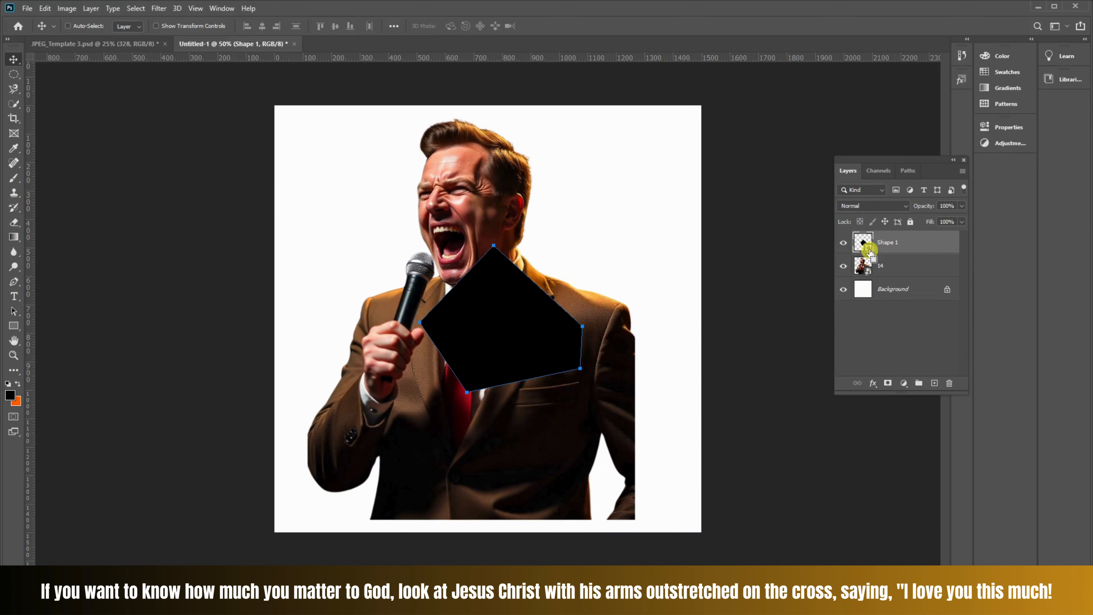
ctrl+click(869, 250)
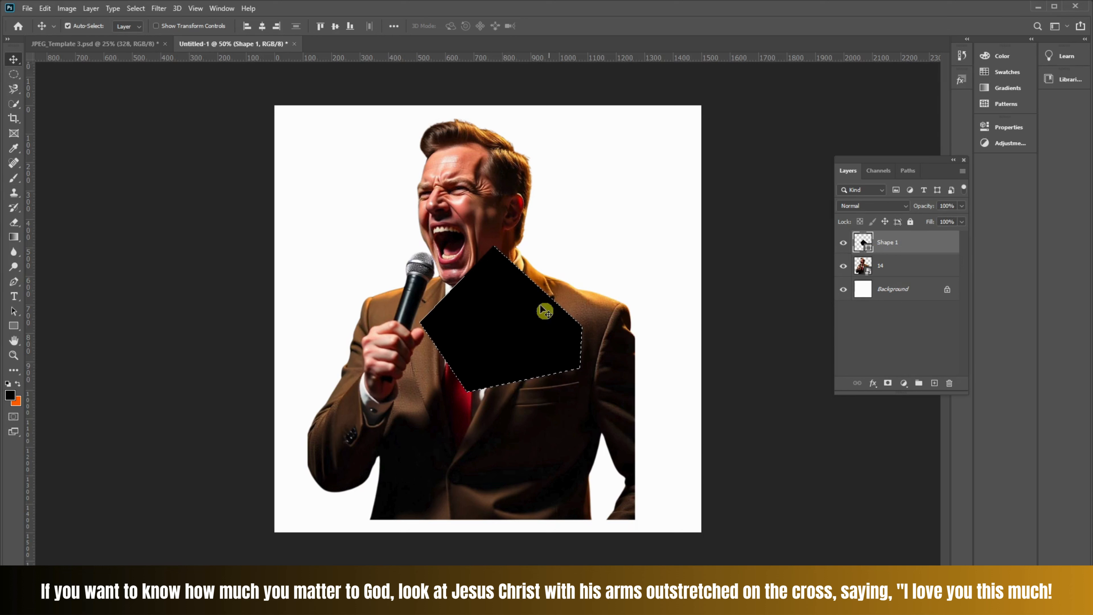
click(898, 271)
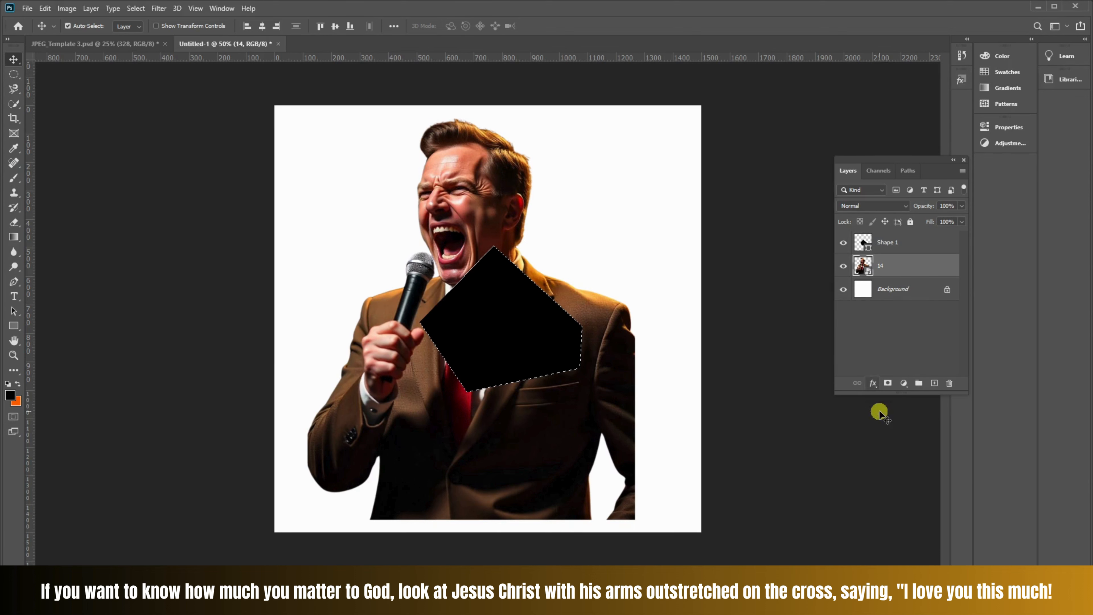
click(888, 384)
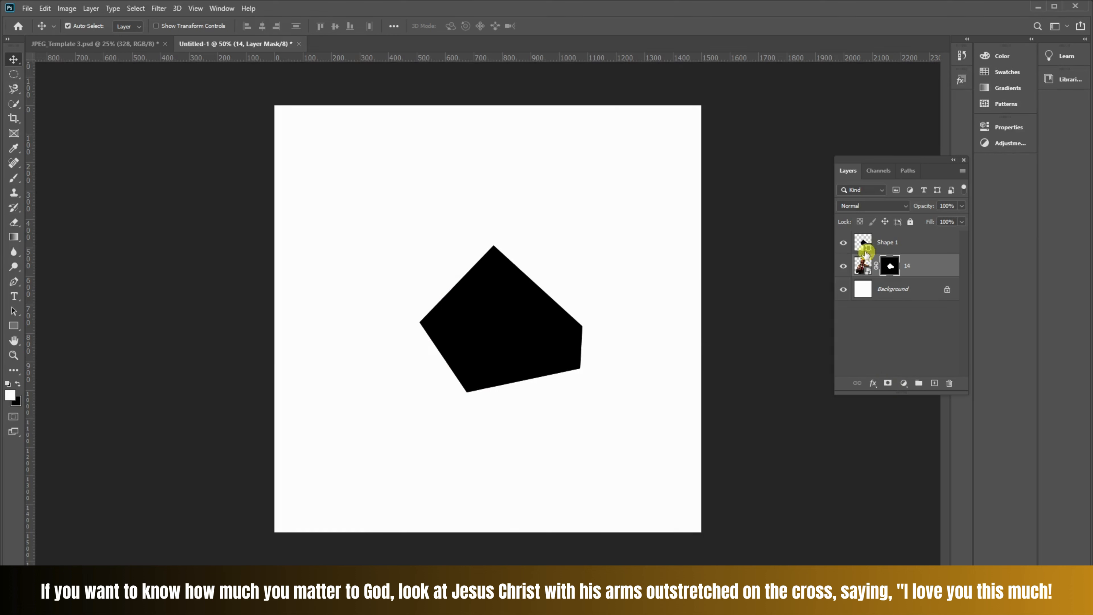
click(884, 244)
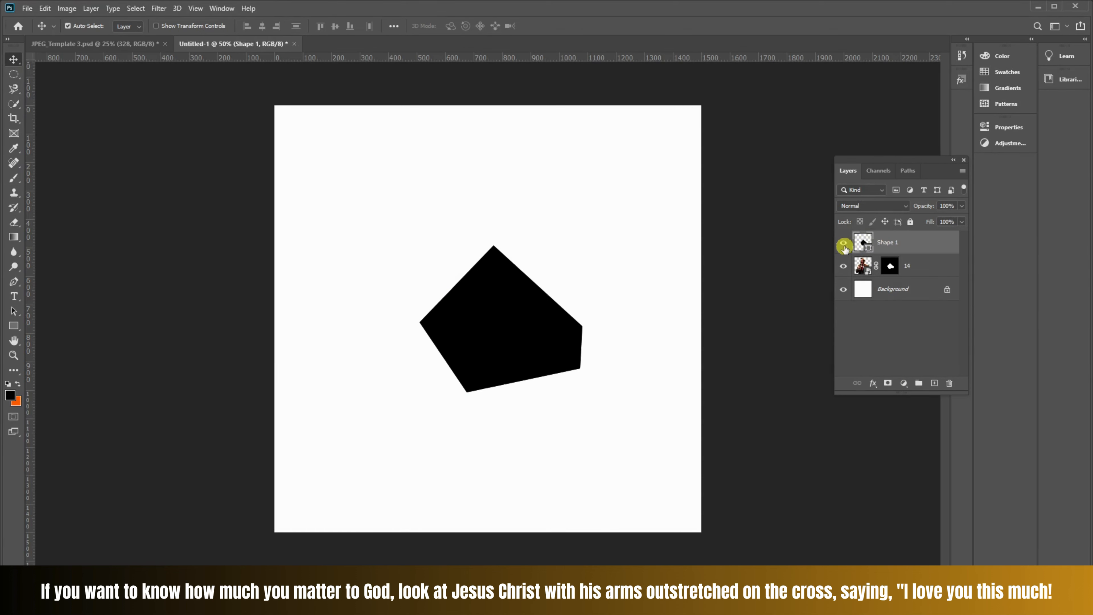
click(843, 244)
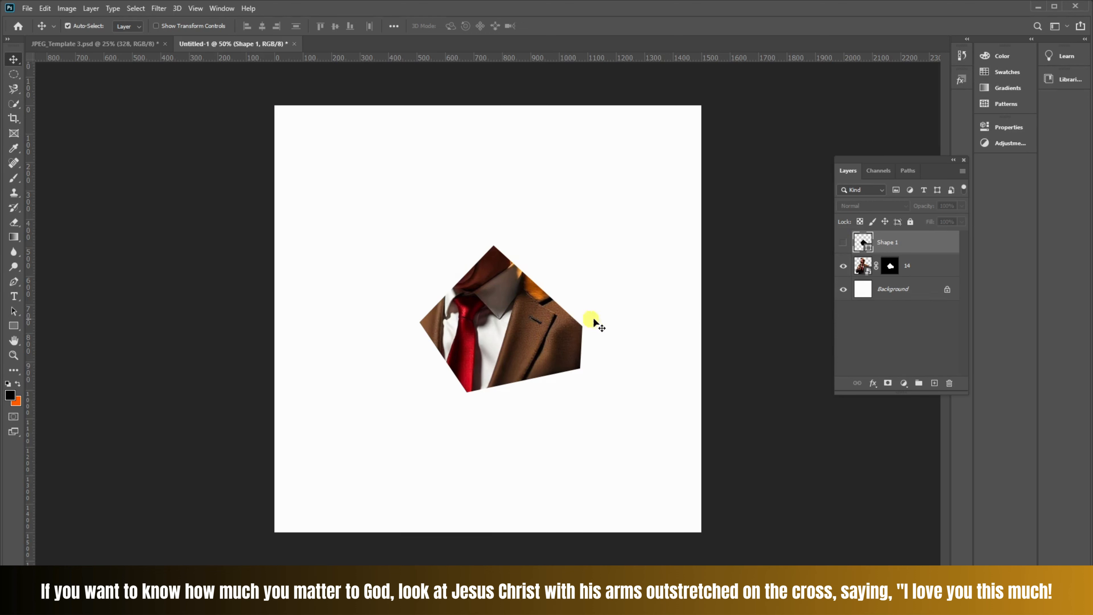
- Undo the shape-based mask on layer 14, clear the selection, and undo the last points of the pen-drawn black shape
key(ctrl+z)
key(ctrl+z)
key(ctrl+d)
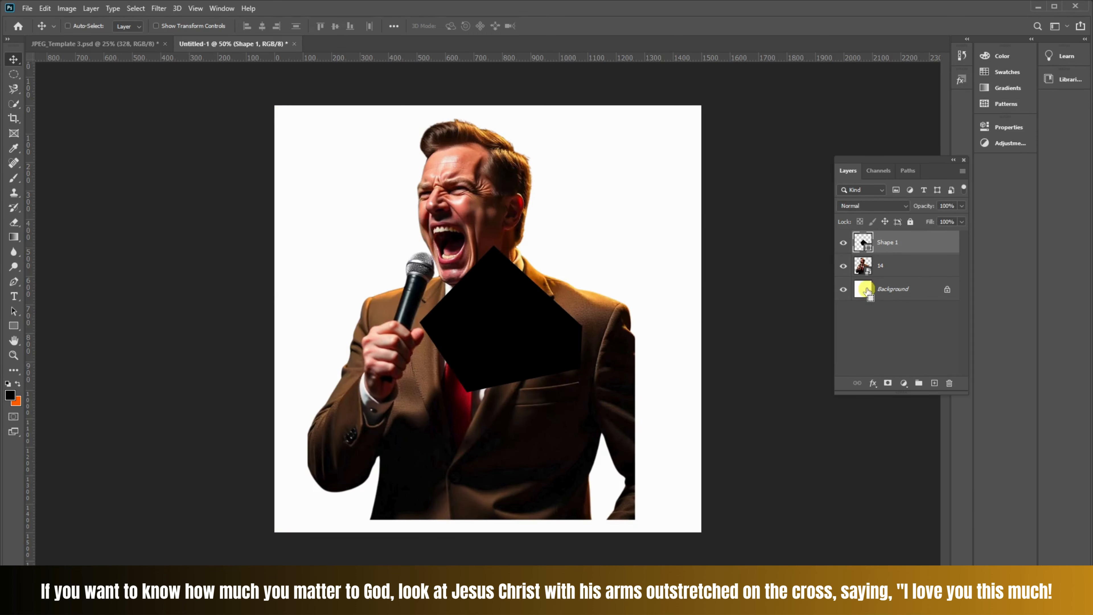
key(ctrl+z)
key(ctrl+z)
key(ctrl+z)
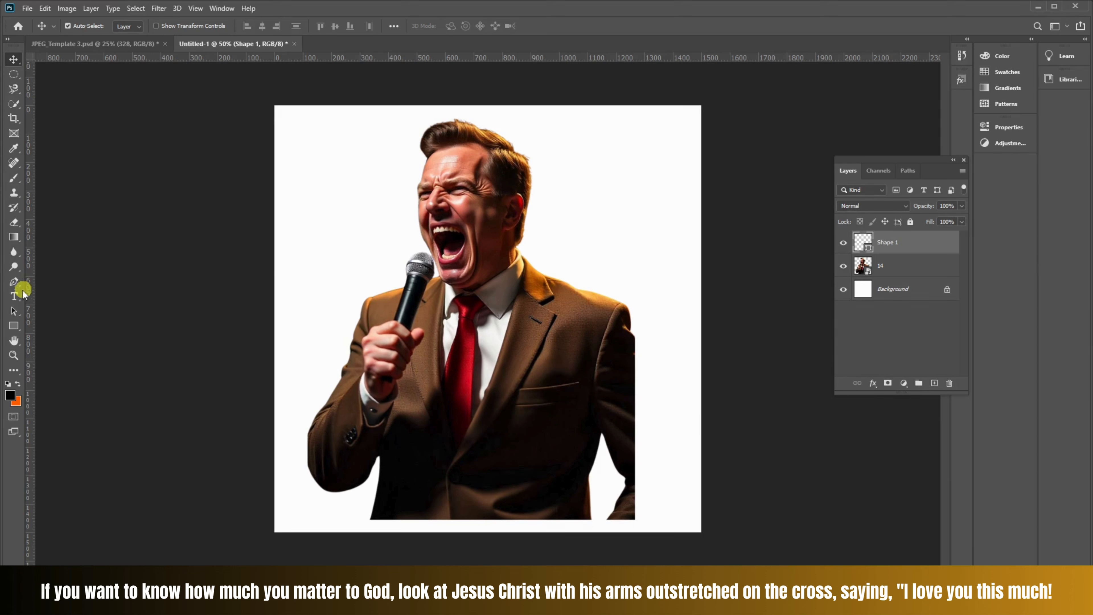
- Mask layer 14 with a rectangular marquee selection that keeps the man's head, microphone and upper chest
click(13, 284)
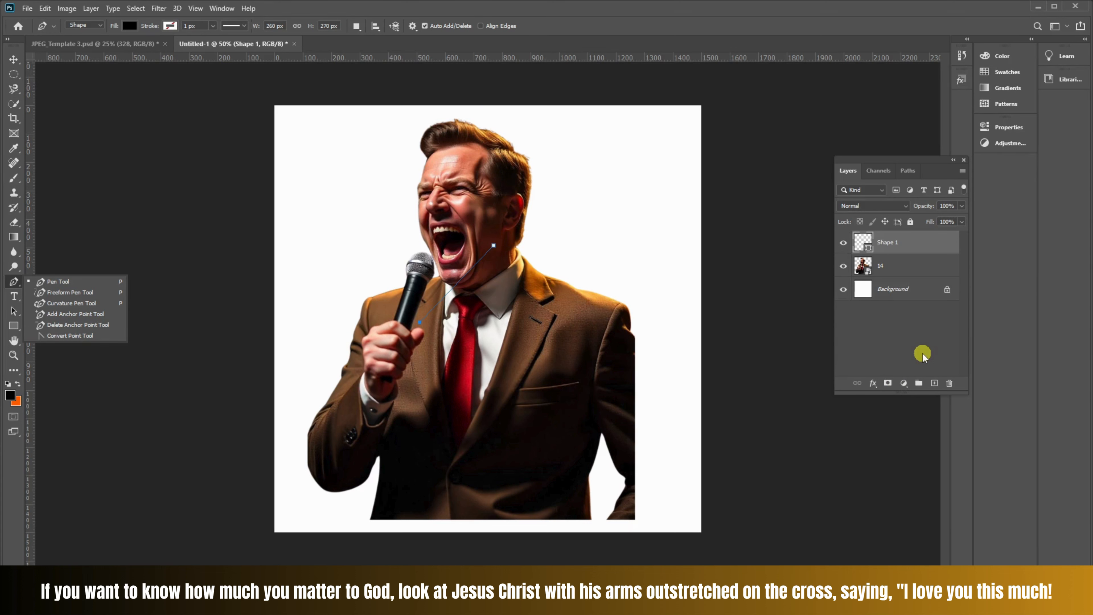
click(897, 272)
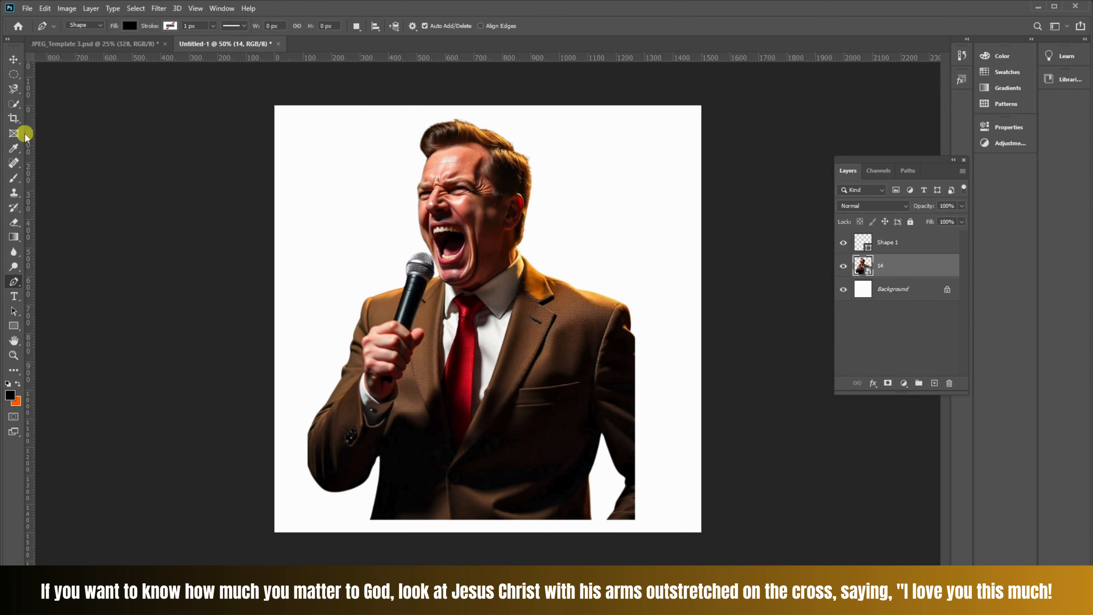
click(13, 106)
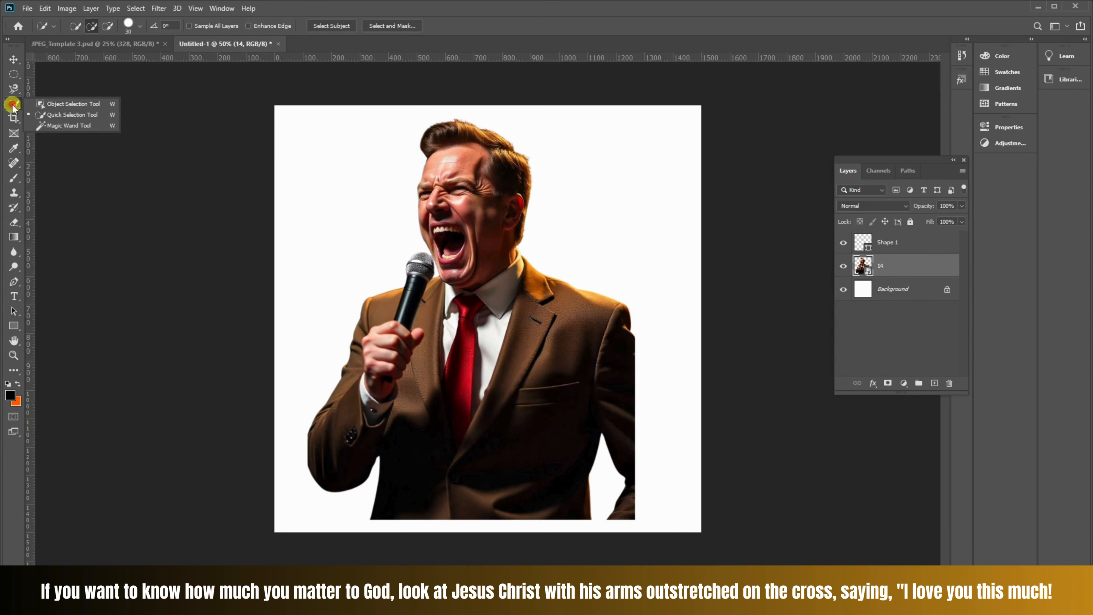
click(54, 102)
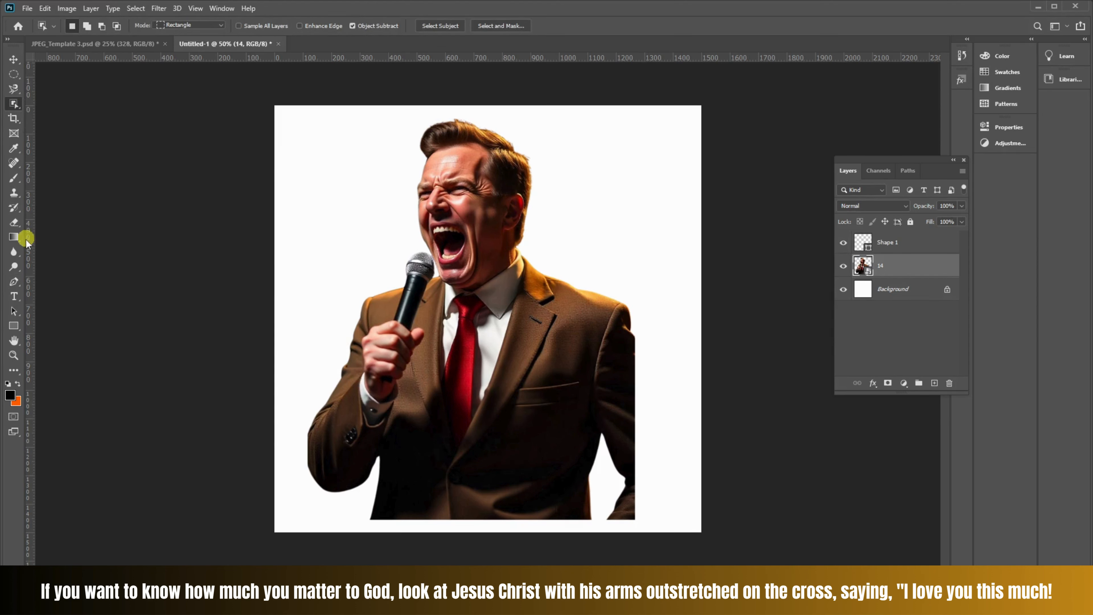
click(13, 74)
click(75, 76)
drag(354, 115, 570, 402)
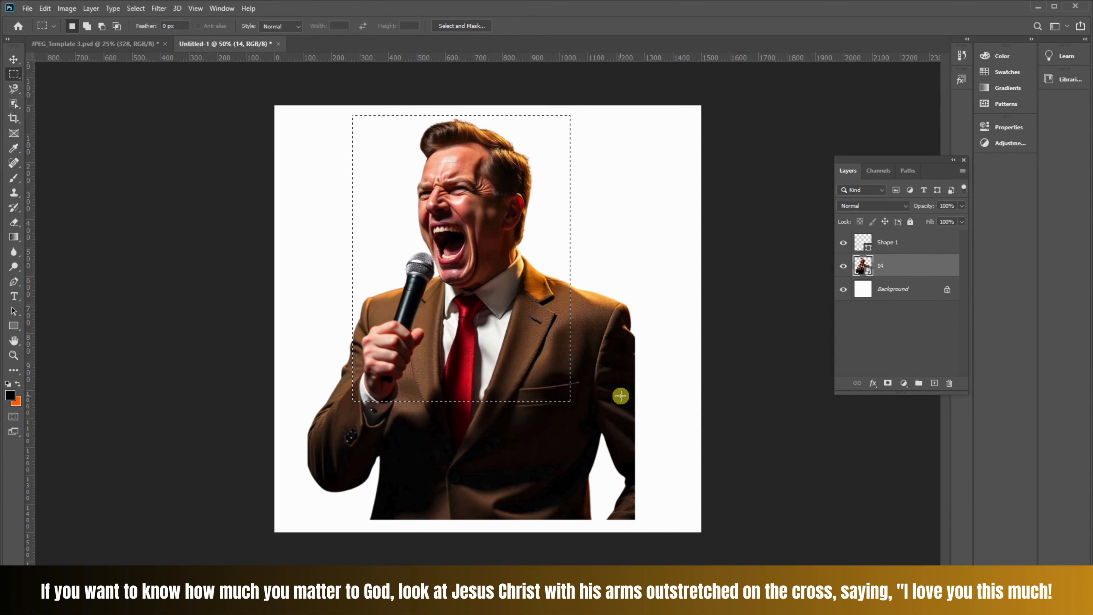
click(888, 383)
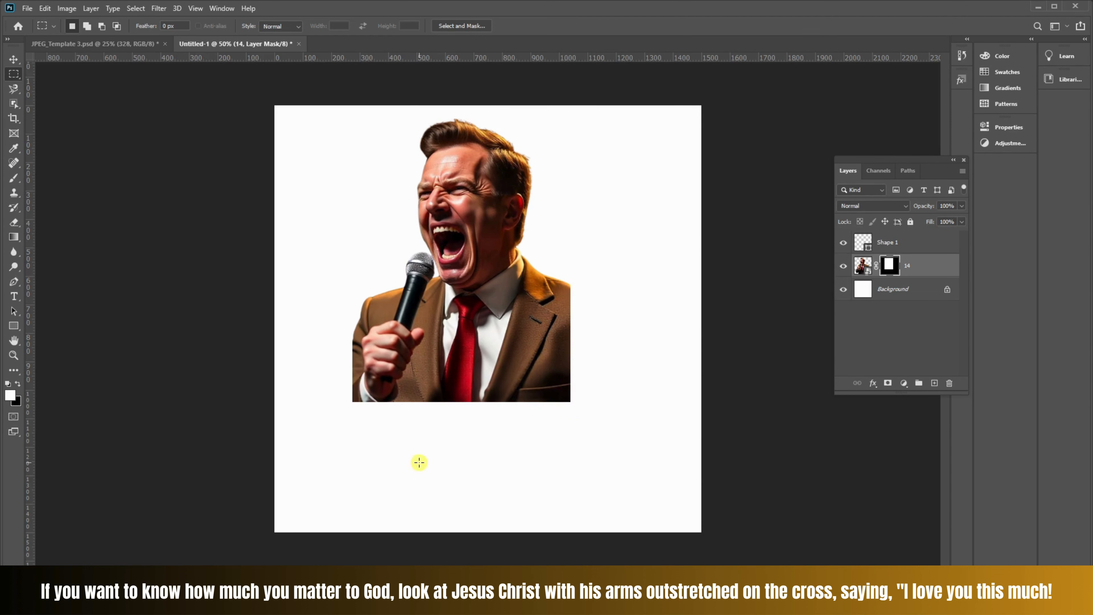
- Try deleting the layer mask of layer 14, and undo the deletion
right_click(899, 271)
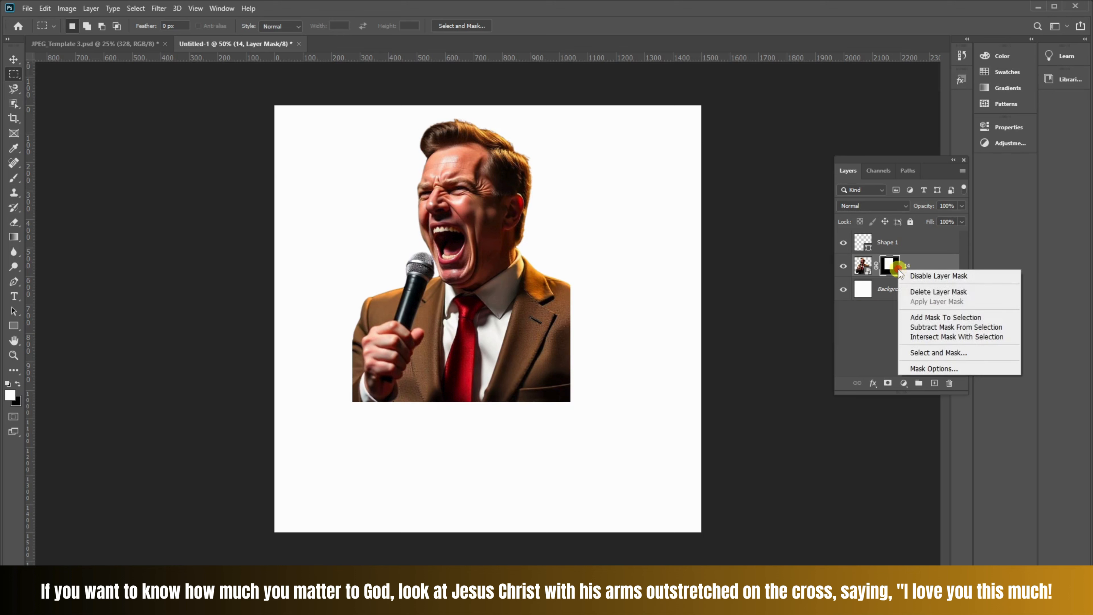
click(936, 292)
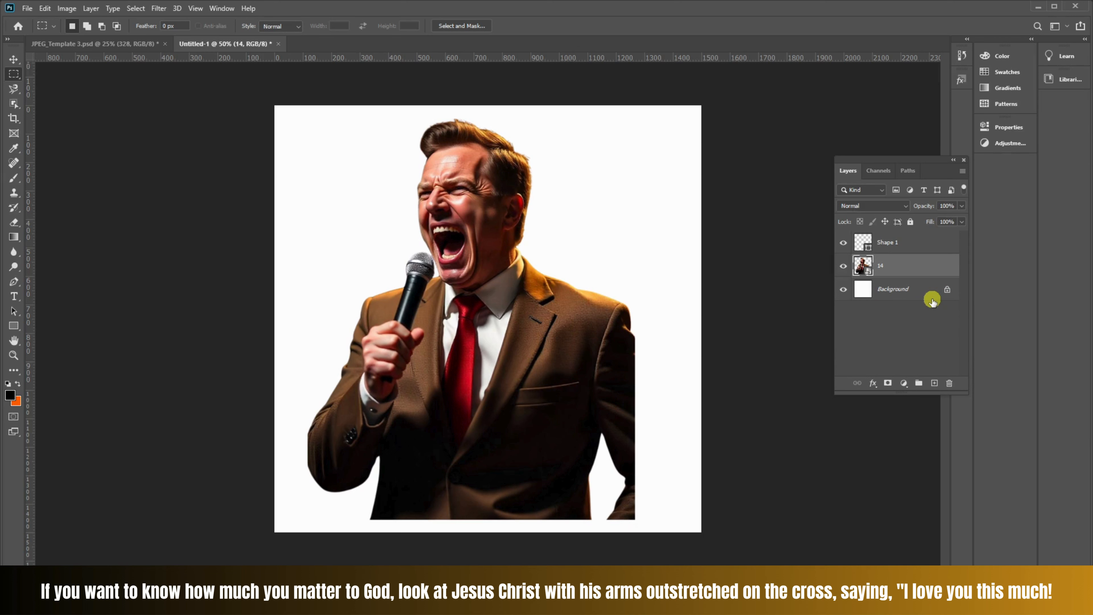
key(ctrl+z)
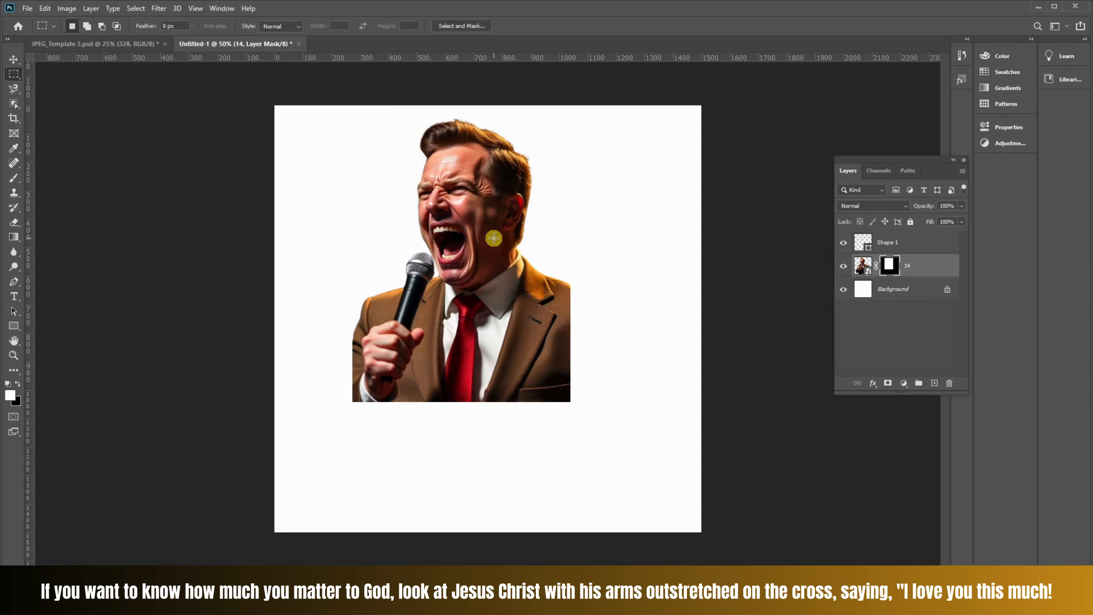
- Move the masked image on layer 14 slightly down and to the right on the canvas
click(13, 59)
drag(489, 233, 513, 265)
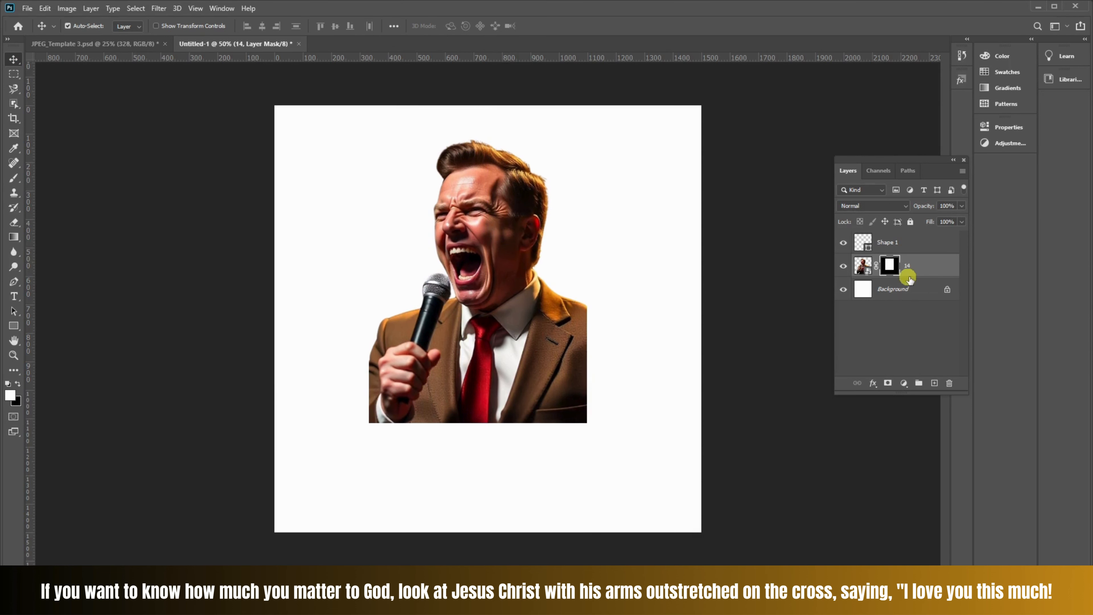
- Try converting masked layer 14 to a smart object and moving it slightly down, and undo the move and the conversion
right_click(923, 274)
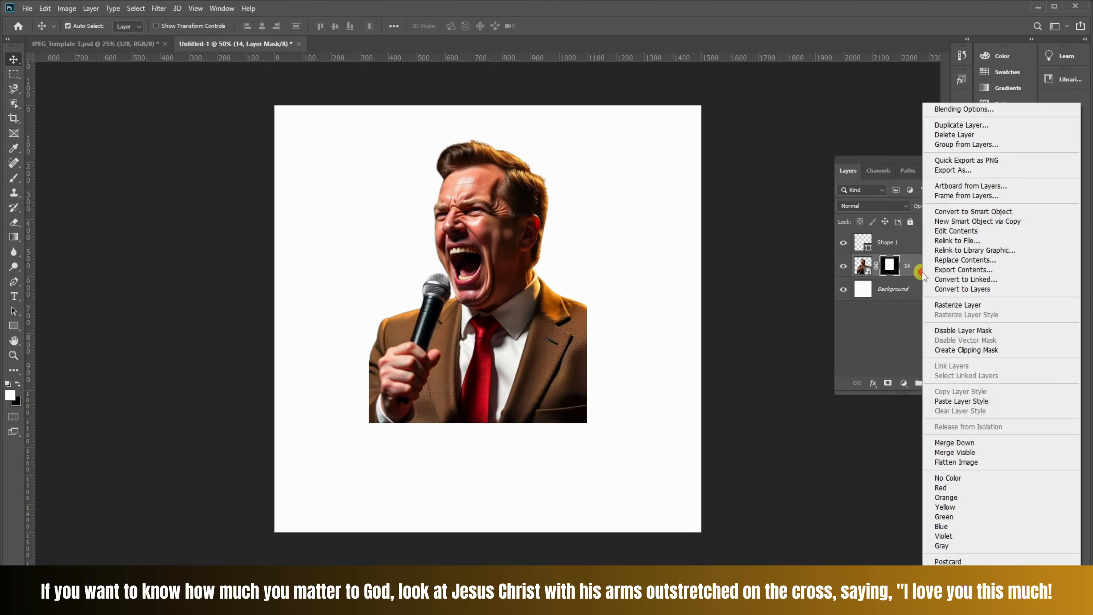
click(986, 212)
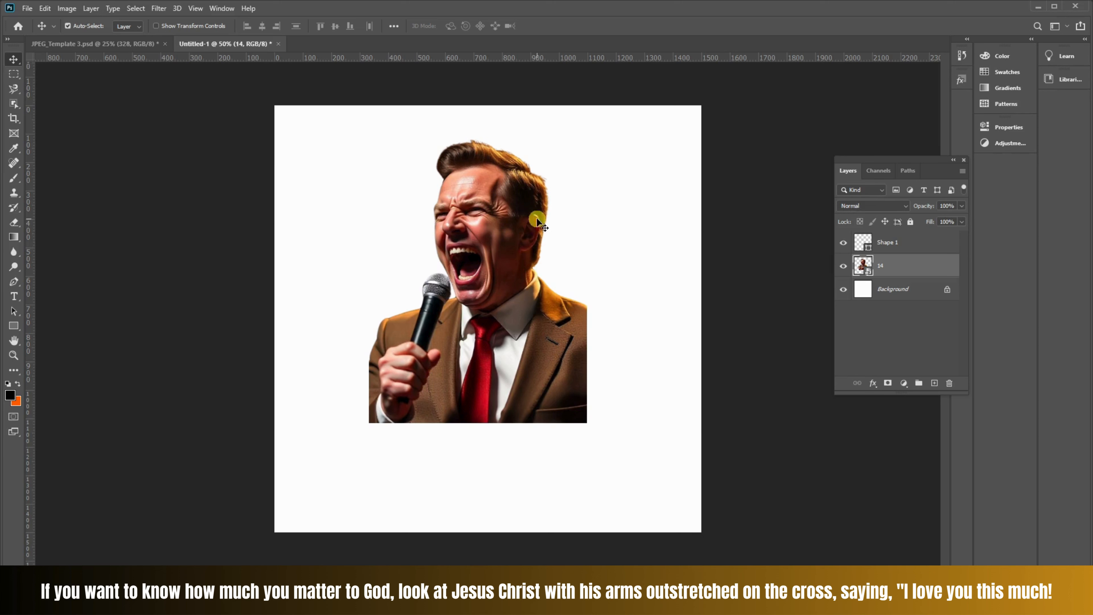
drag(509, 243, 507, 263)
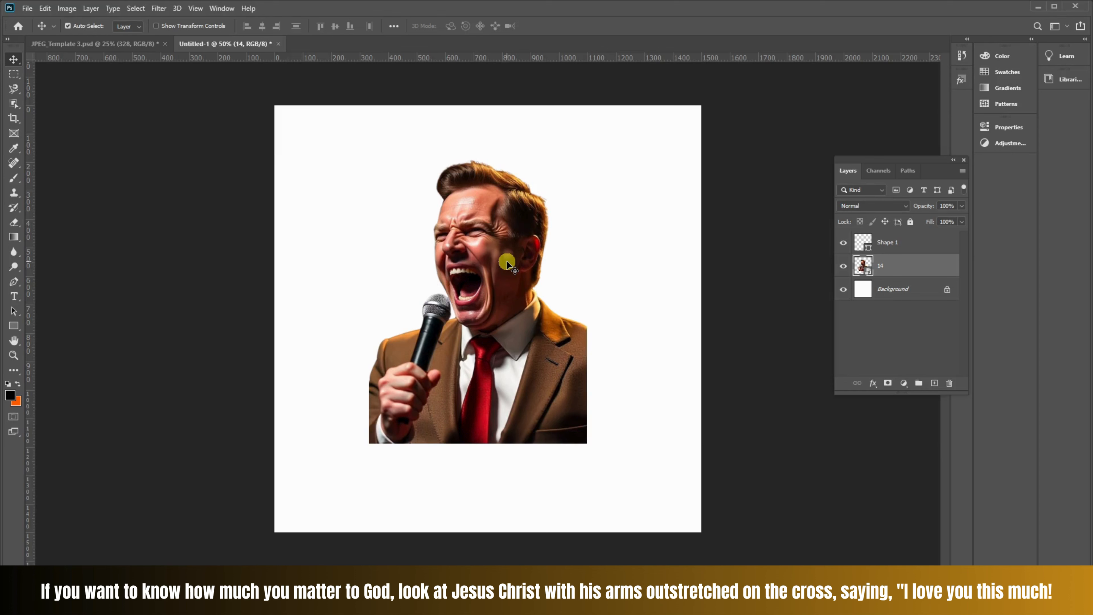
key(z)
drag(541, 364, 535, 364)
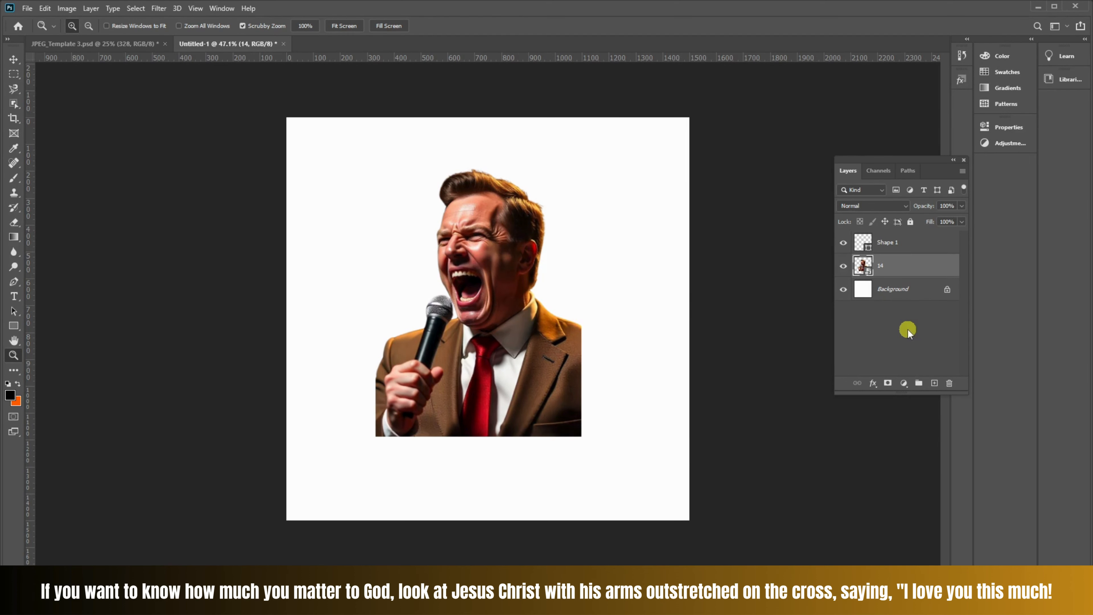
key(ctrl+z)
key(ctrl+z)
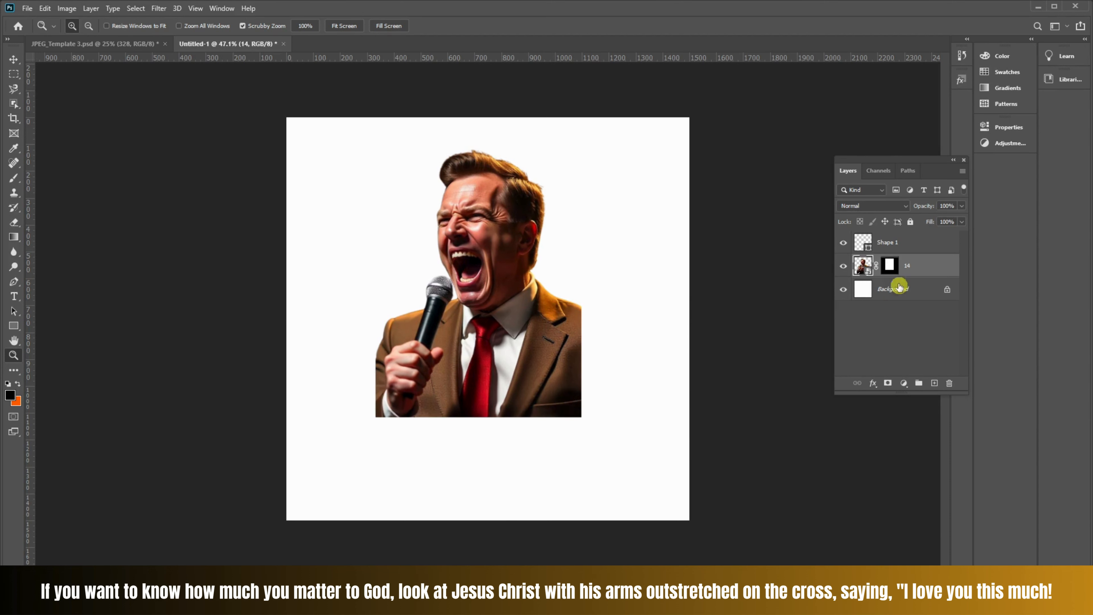
- Set the density of layer 14's mask to 43% and its feather to 2.5 px in the mask properties
drag(548, 296, 508, 336)
click(13, 61)
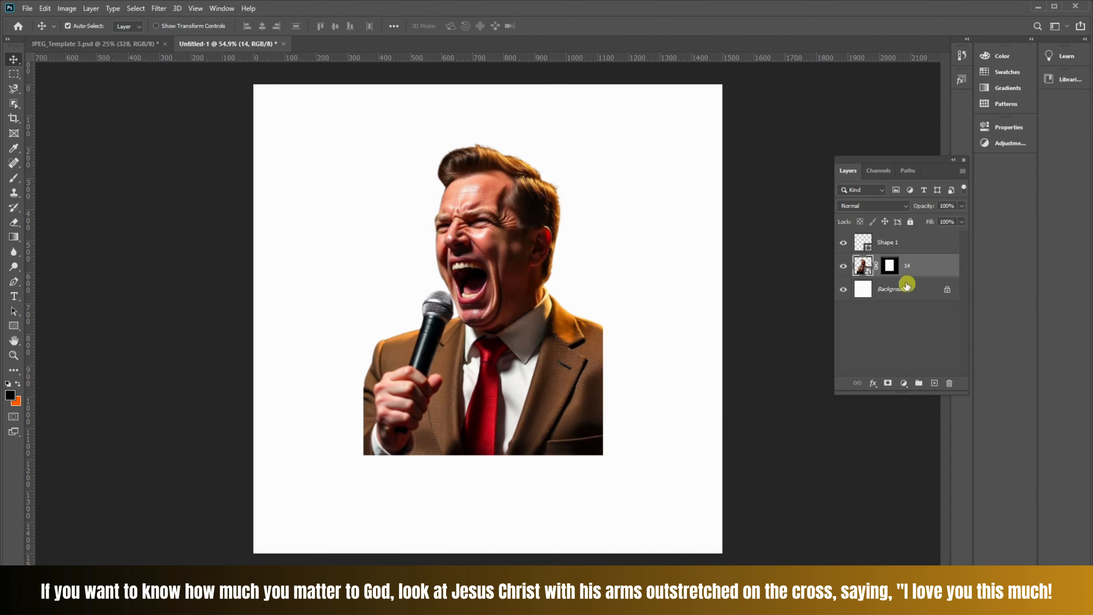
right_click(889, 268)
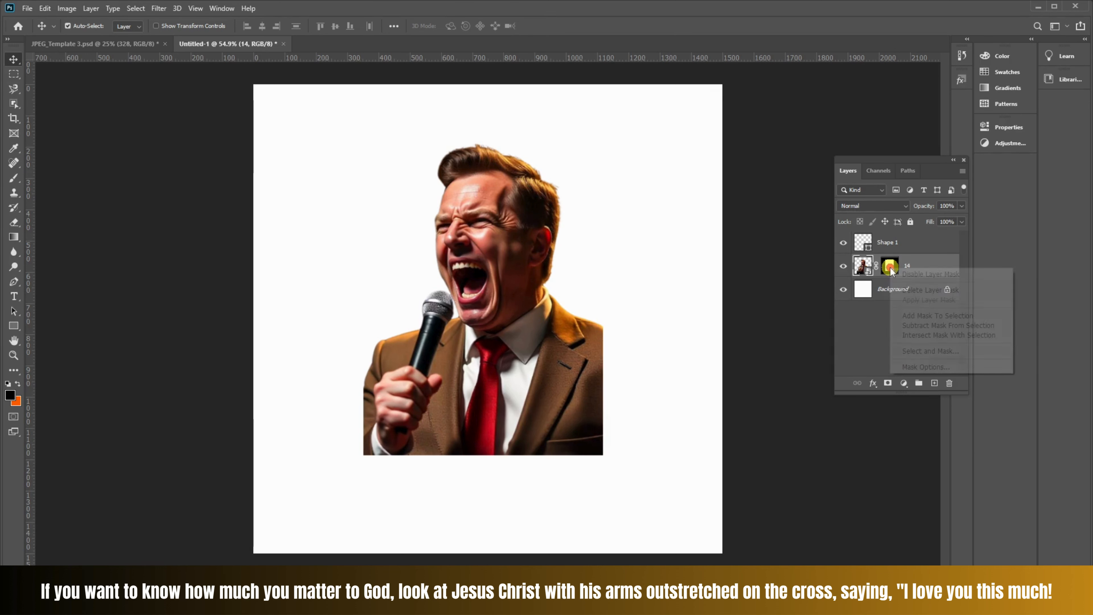
click(892, 271)
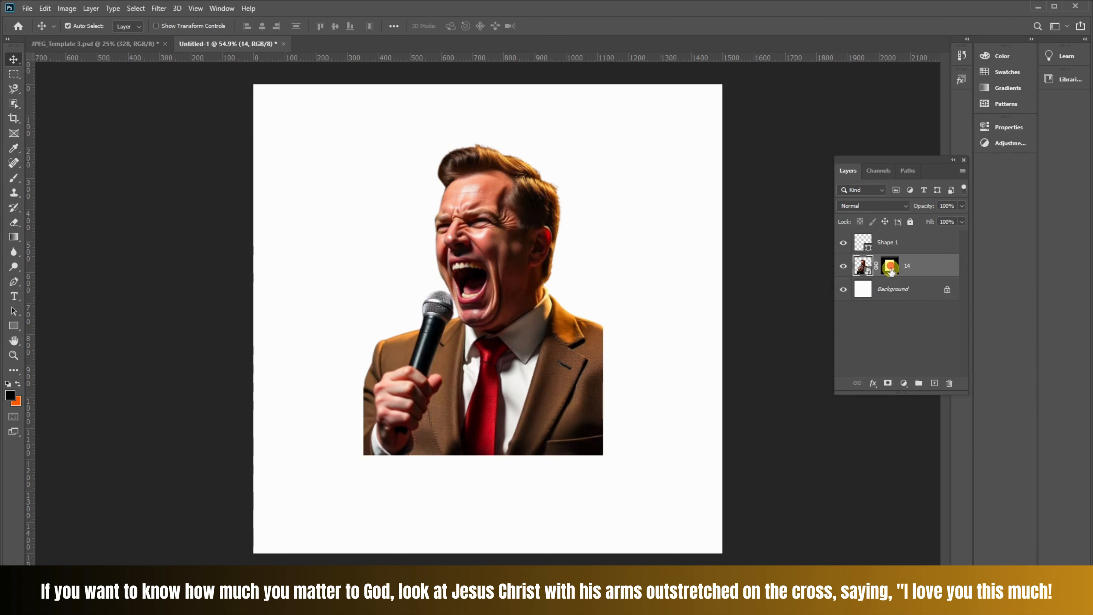
click(895, 272)
click(1008, 129)
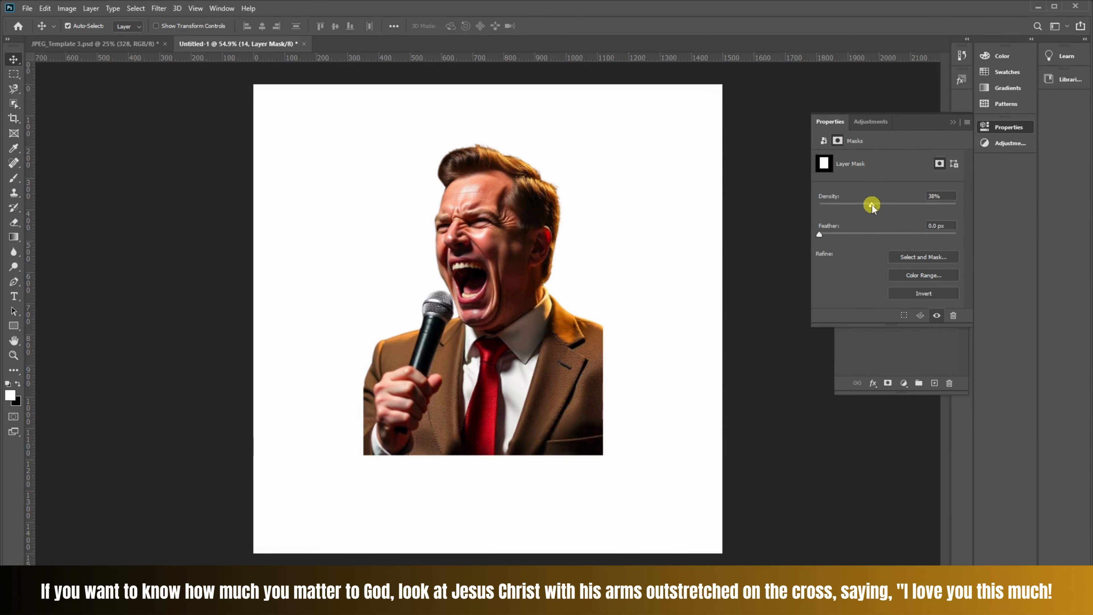
drag(872, 205, 878, 202)
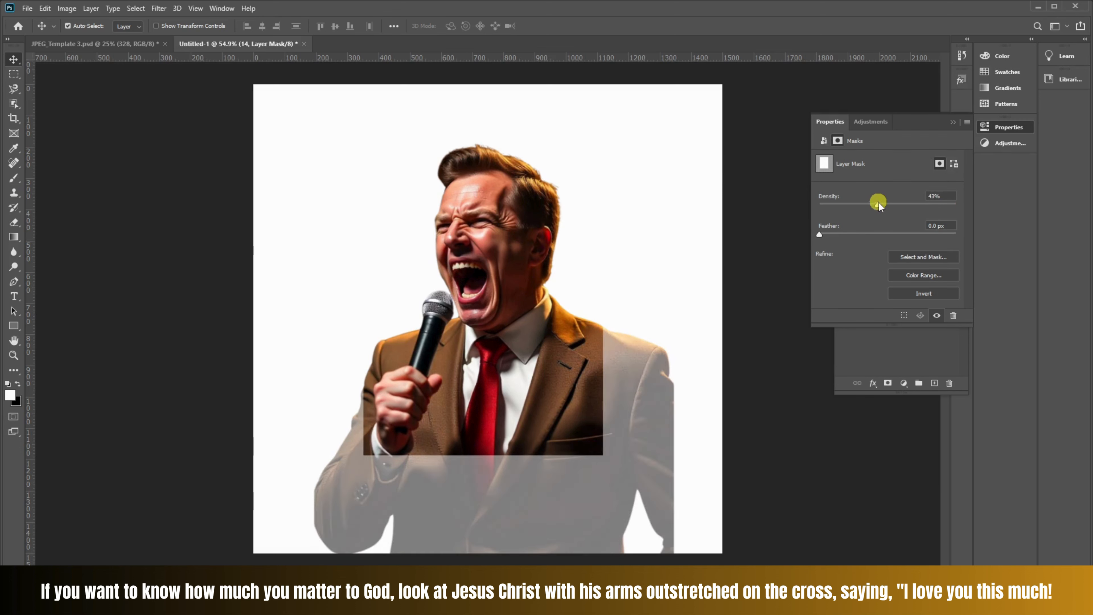
drag(820, 234, 855, 234)
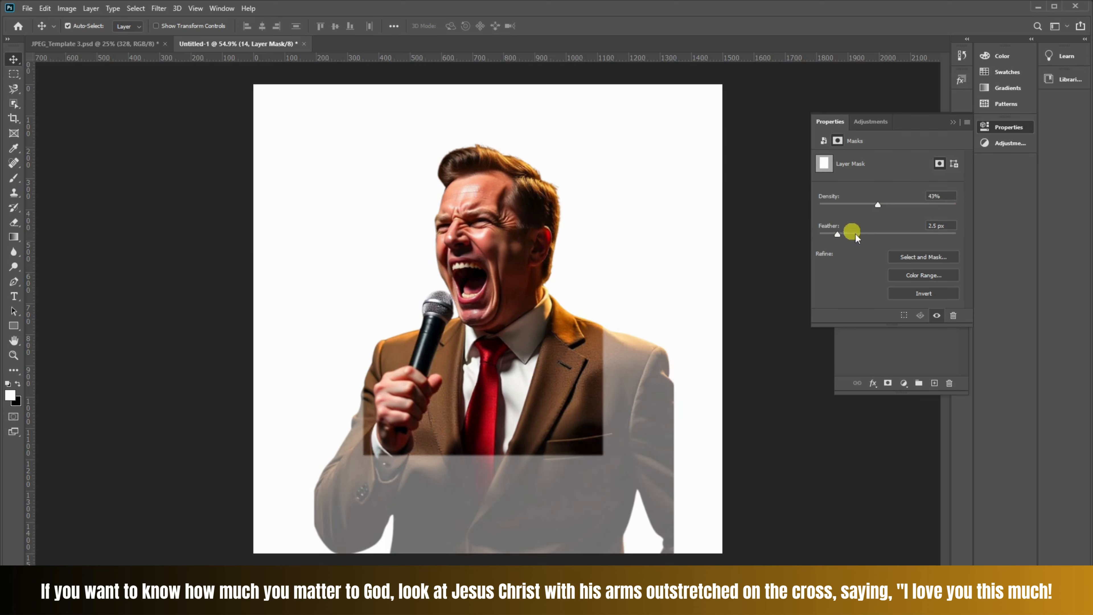
click(953, 122)
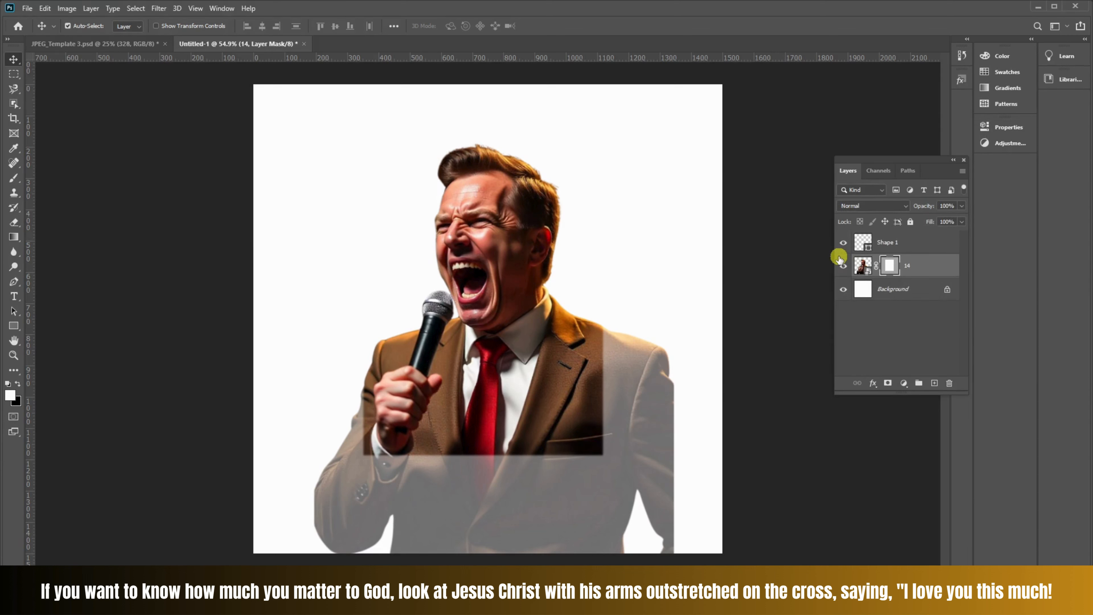